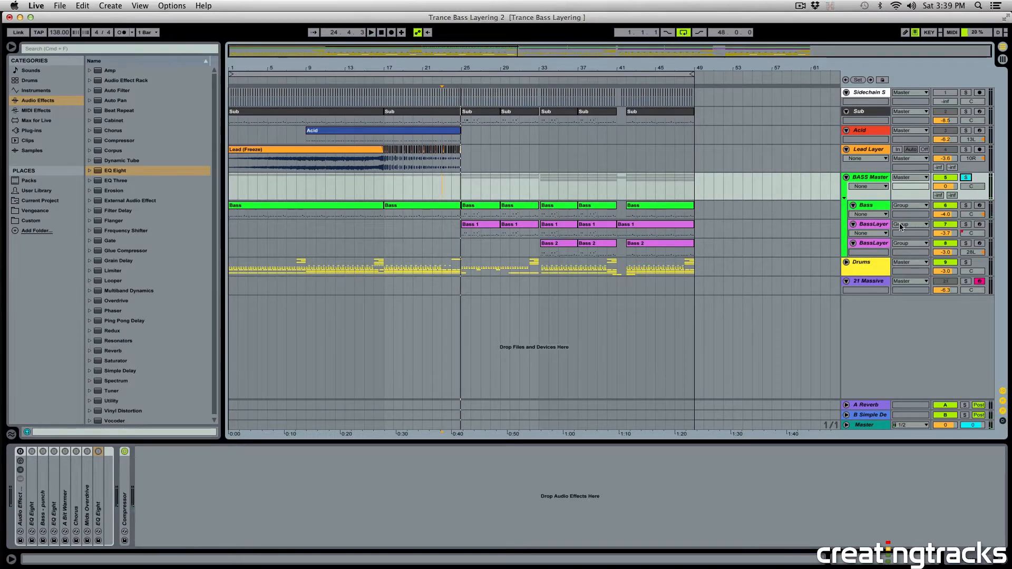
Mute the first BassLayer track, turn off the BASS Master solo, and play the arrangement from about bar 23 into the bar 25 section.
{"action": "left_click", "coordinate": [939, 228]}
{"action": "left_click", "coordinate": [966, 177]}
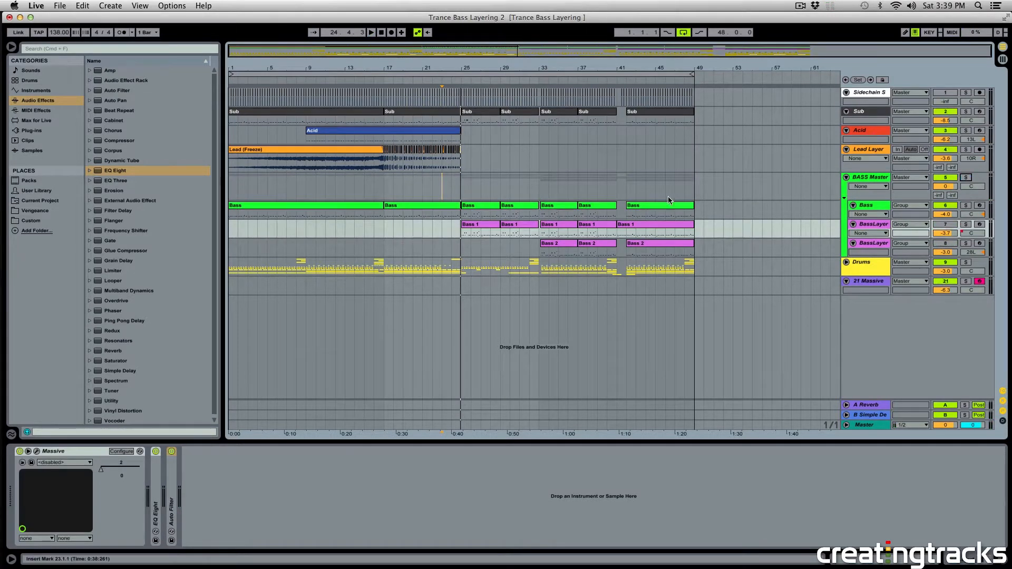
{"action": "left_click", "coordinate": [443, 194]}
{"action": "key", "text": "space"}
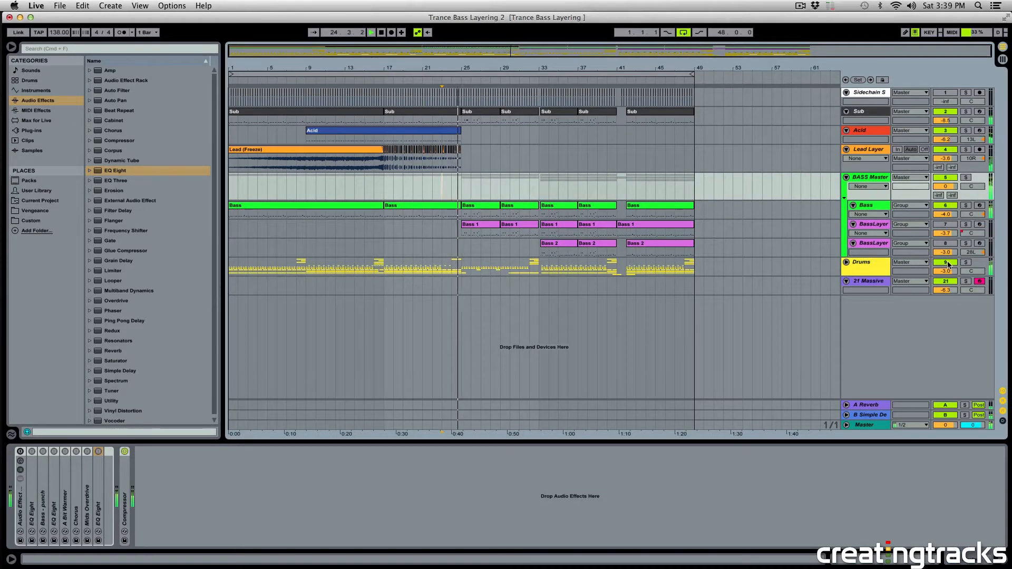
{"action": "left_click", "coordinate": [948, 214]}
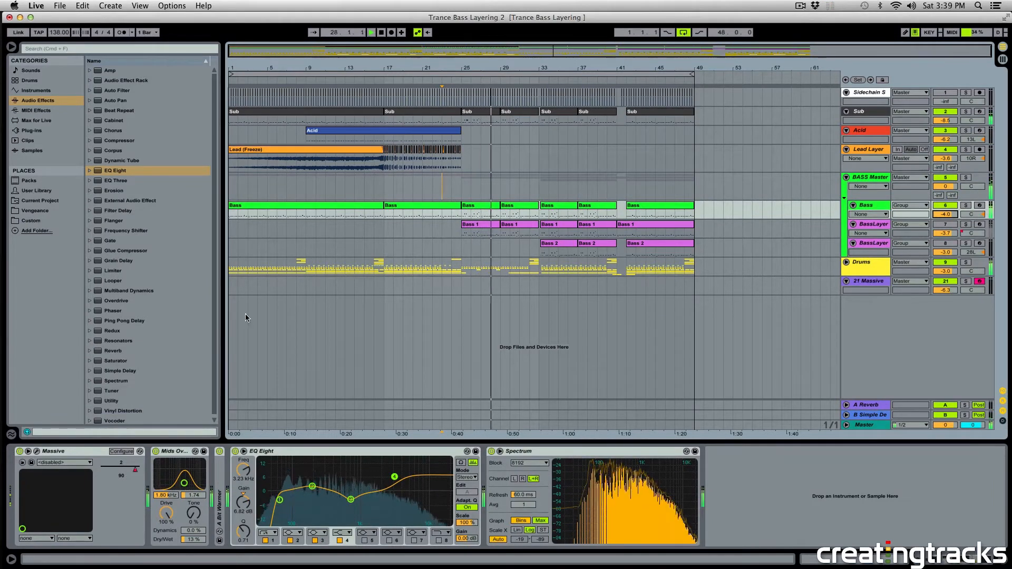
{"action": "left_click", "coordinate": [462, 192]}
{"action": "left_click", "coordinate": [460, 214]}
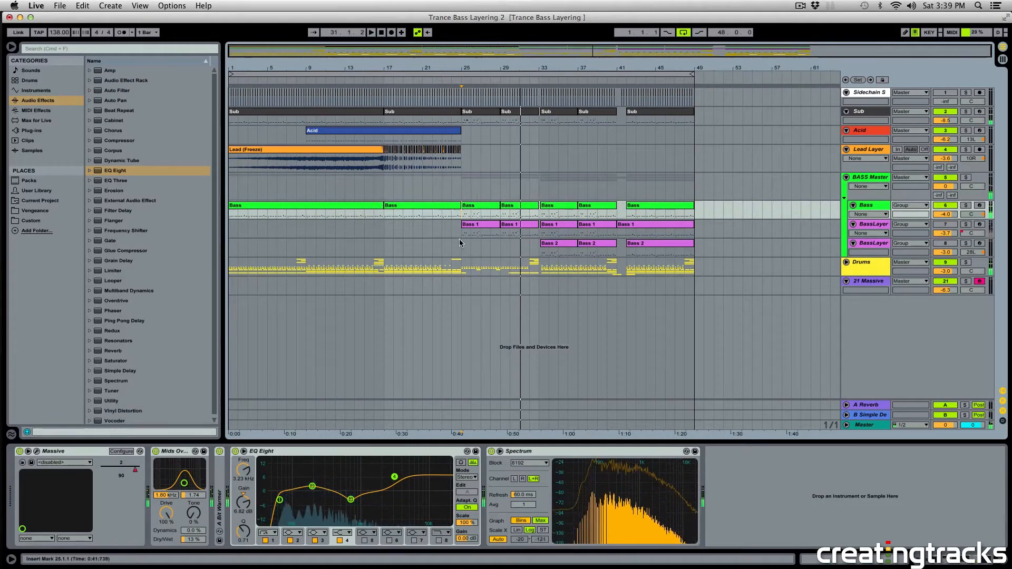
Solo the first BassLayer track from bar 25, then compare it with the Bass track soloed alongside it.
{"action": "left_click", "coordinate": [966, 224]}
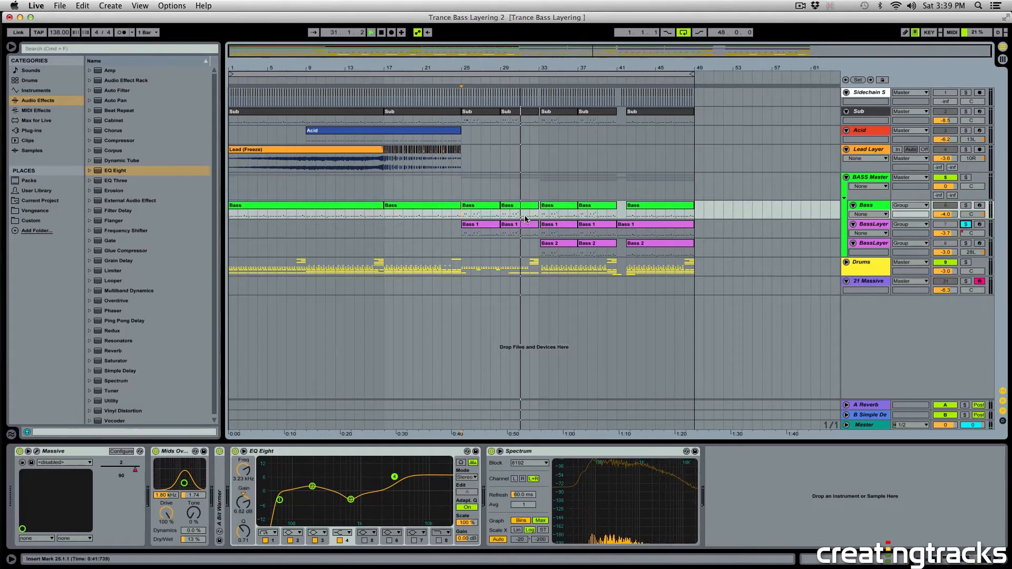
{"action": "key", "text": "space"}
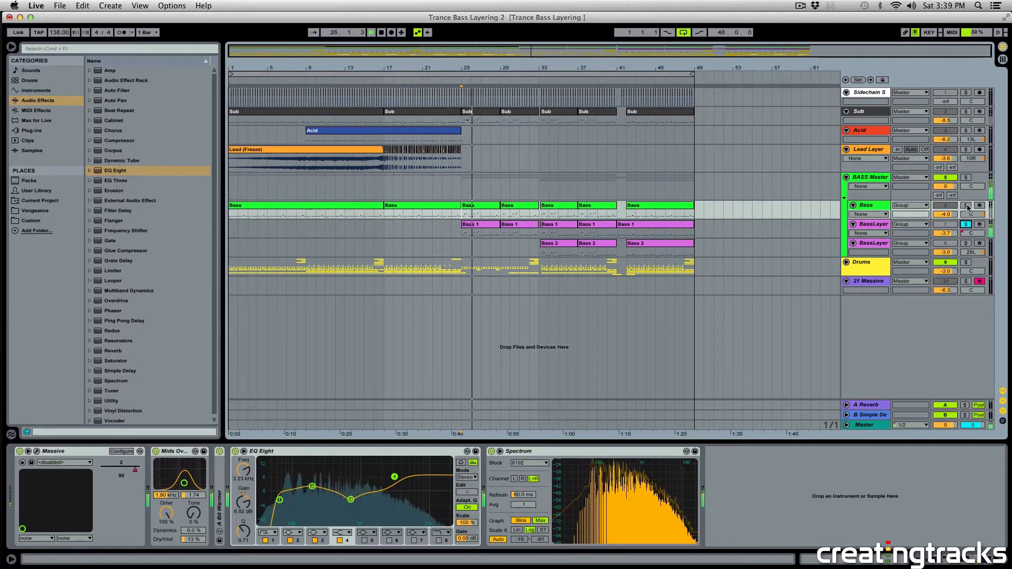
{"action": "key", "text": "space"}
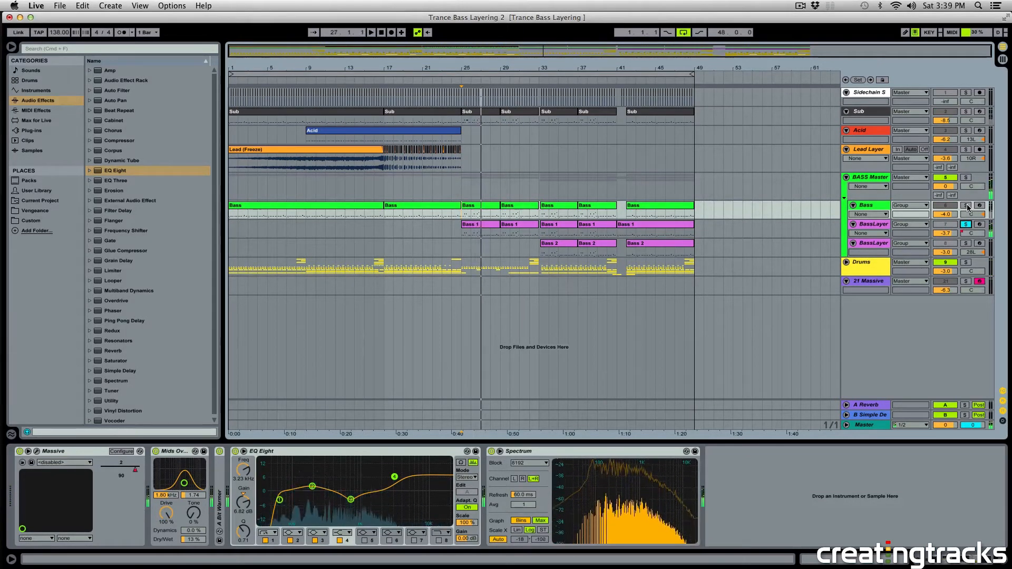
{"action": "left_click", "coordinate": [966, 205]}
{"action": "key", "text": "space"}
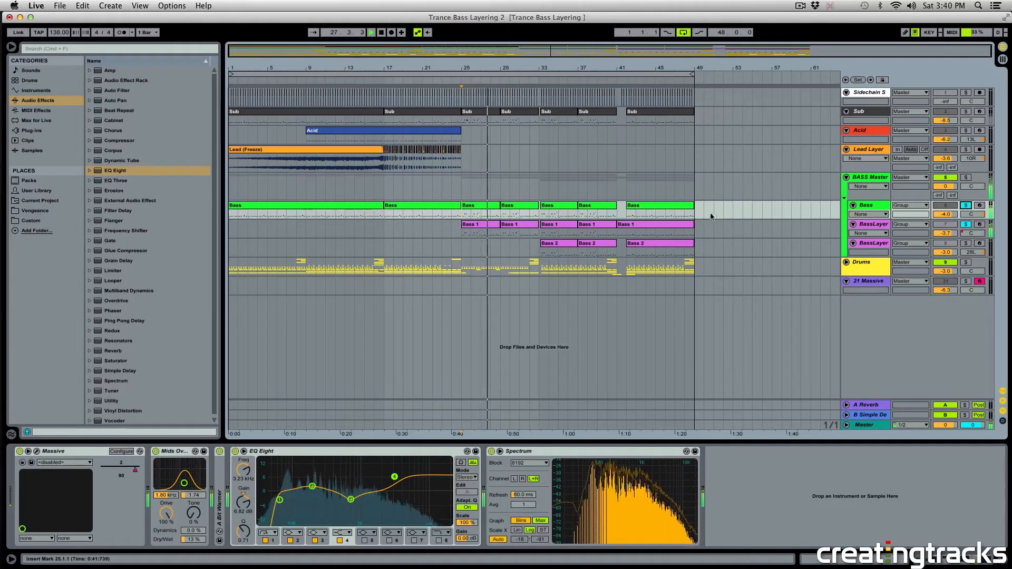
{"action": "left_click", "coordinate": [966, 206]}
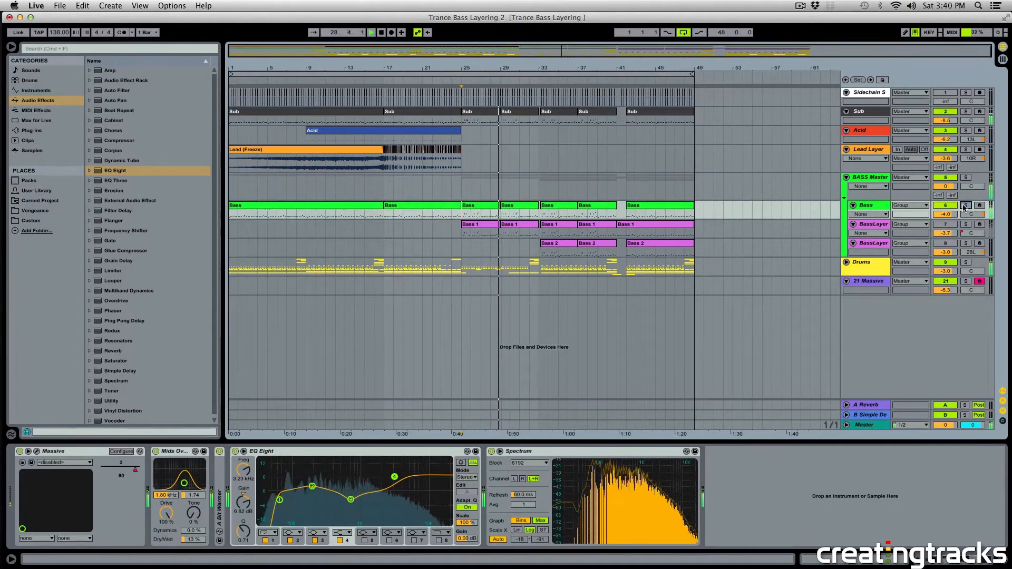
Unmute the first BassLayer track, listen to it in the full mix, and place the insert marker at bar 25 on 21 Massive.
{"action": "left_click", "coordinate": [955, 226]}
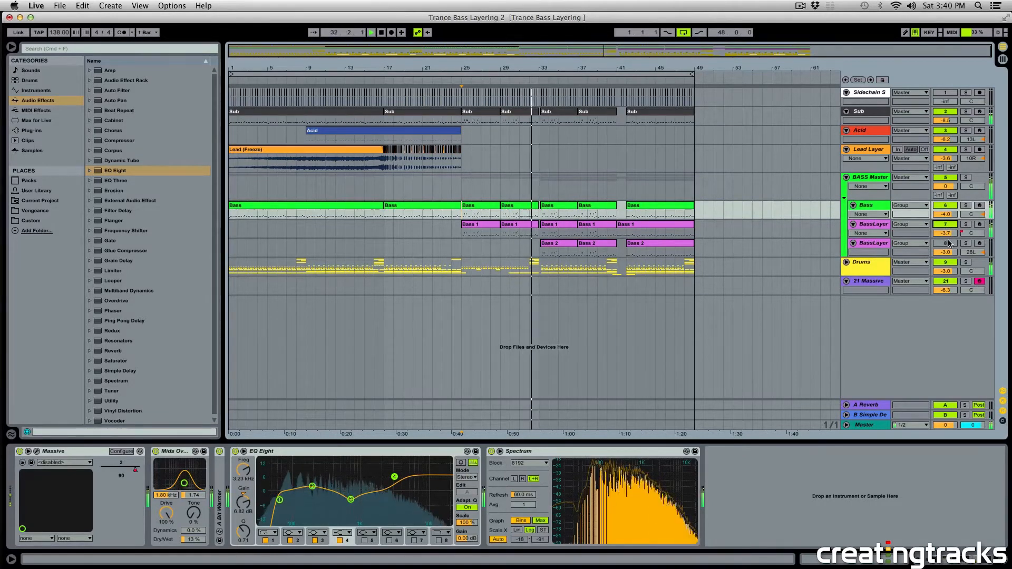
{"action": "key", "text": "space"}
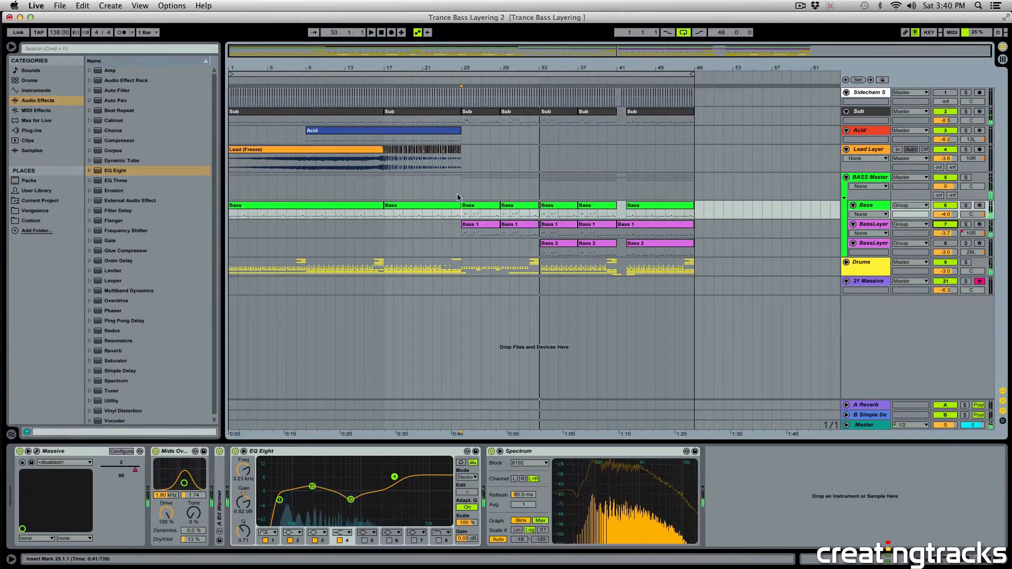
{"action": "left_click", "coordinate": [458, 194]}
{"action": "left_click", "coordinate": [462, 286]}
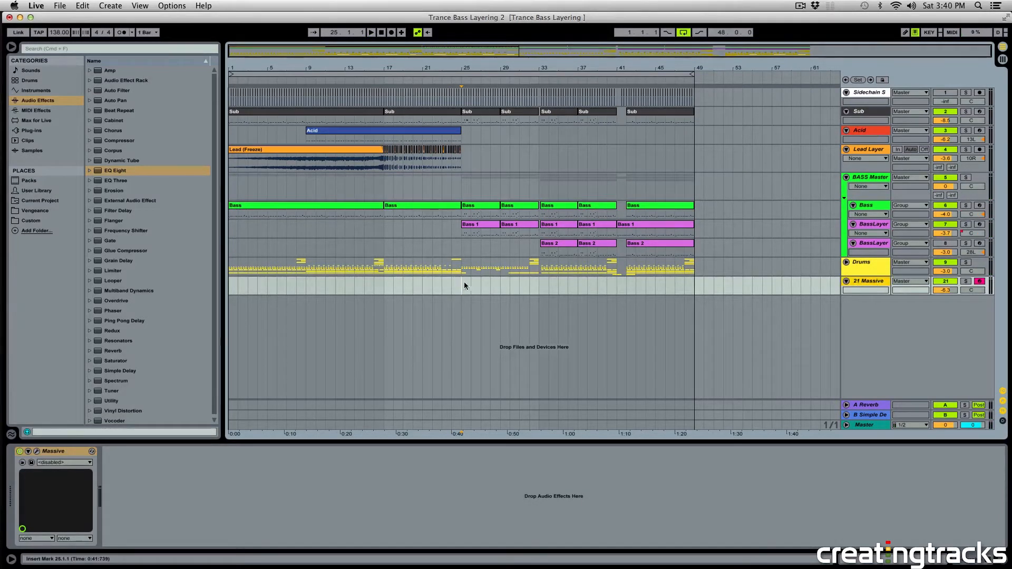
Show the Bass clip at bar 25 in an enlarged note editor and play it with the Bass track soloed.
{"action": "double_click", "coordinate": [479, 205]}
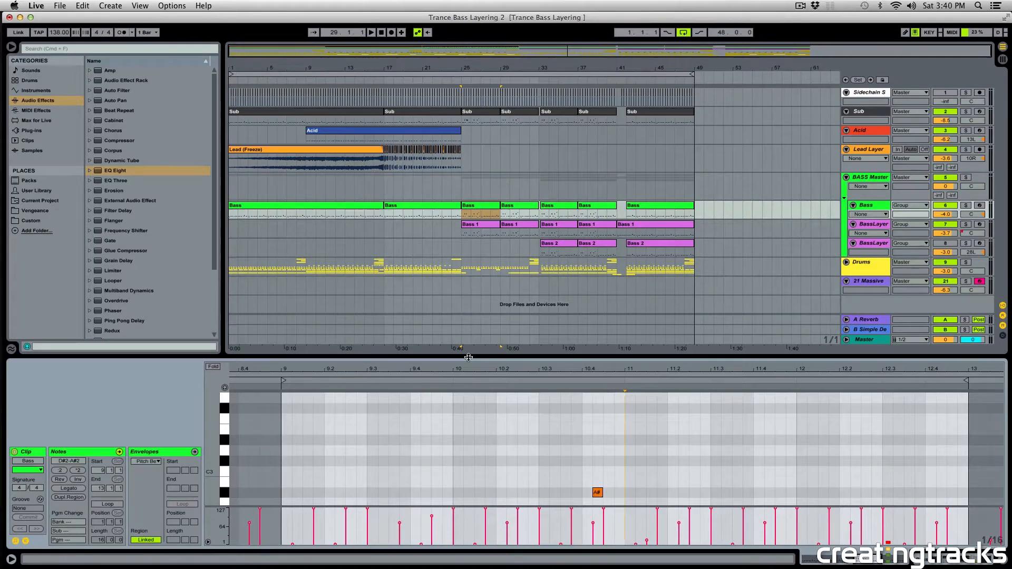
{"action": "left_click_drag", "start_coordinate": [468, 352], "coordinate": [473, 257]}
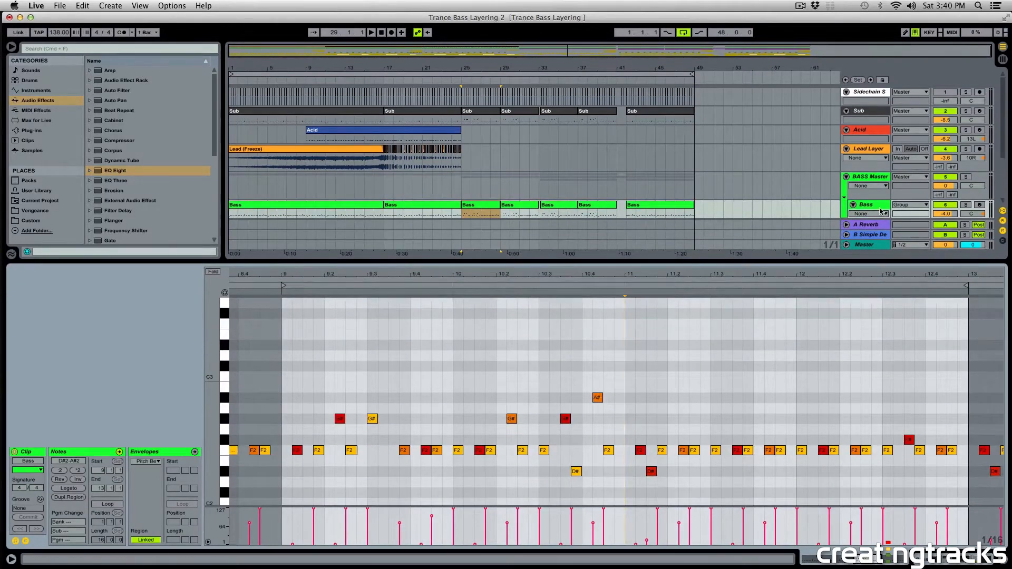
{"action": "left_click", "coordinate": [966, 205]}
{"action": "key", "text": "space"}
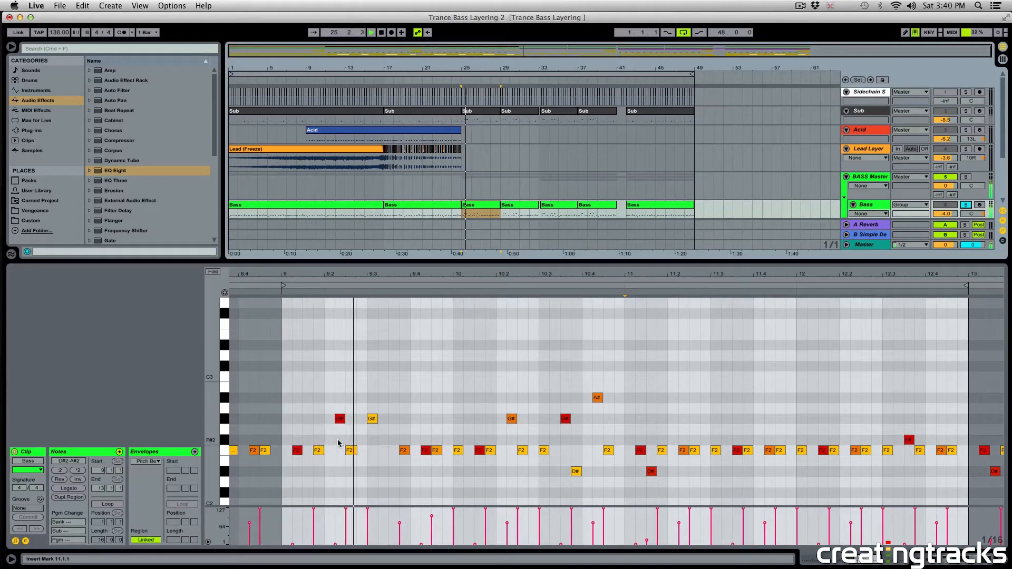
Examine the notes in the first and second halves of the Bass clip, then shrink the note editor.
{"action": "left_click_drag", "start_coordinate": [625, 373], "coordinate": [285, 485]}
{"action": "left_click_drag", "start_coordinate": [626, 342], "coordinate": [969, 499]}
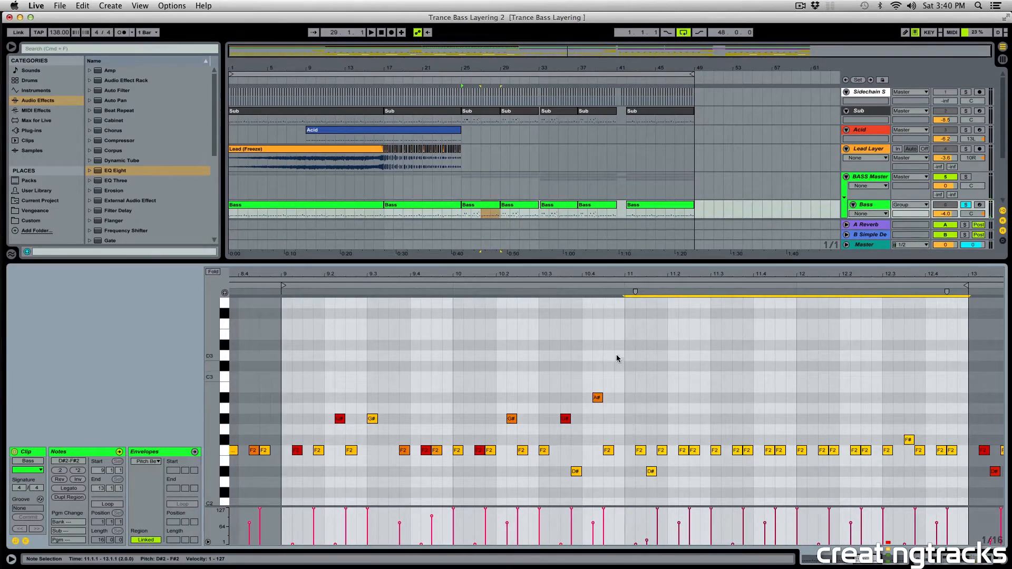
{"action": "left_click_drag", "start_coordinate": [617, 355], "coordinate": [289, 488]}
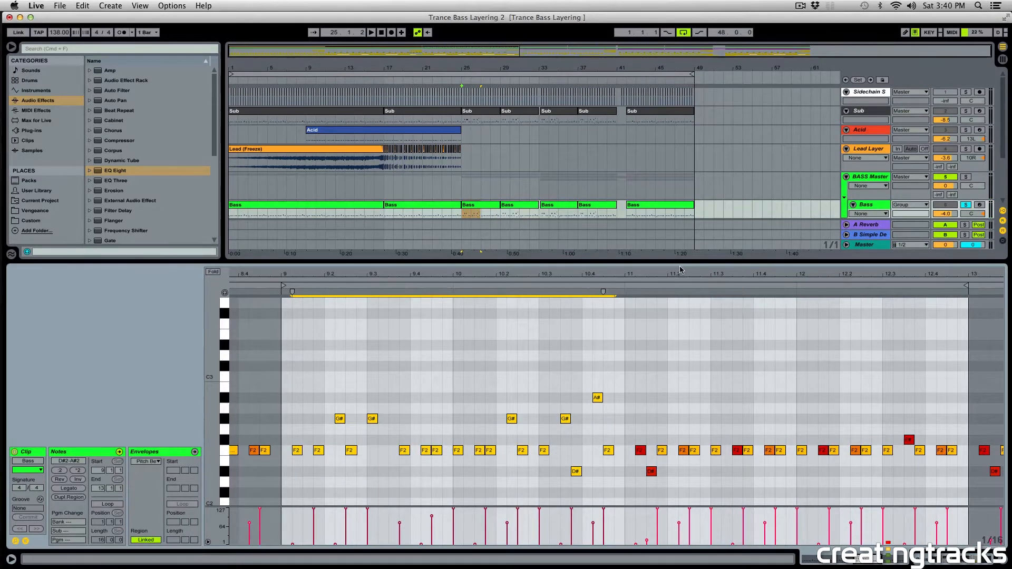
{"action": "left_click_drag", "start_coordinate": [680, 261], "coordinate": [681, 384]}
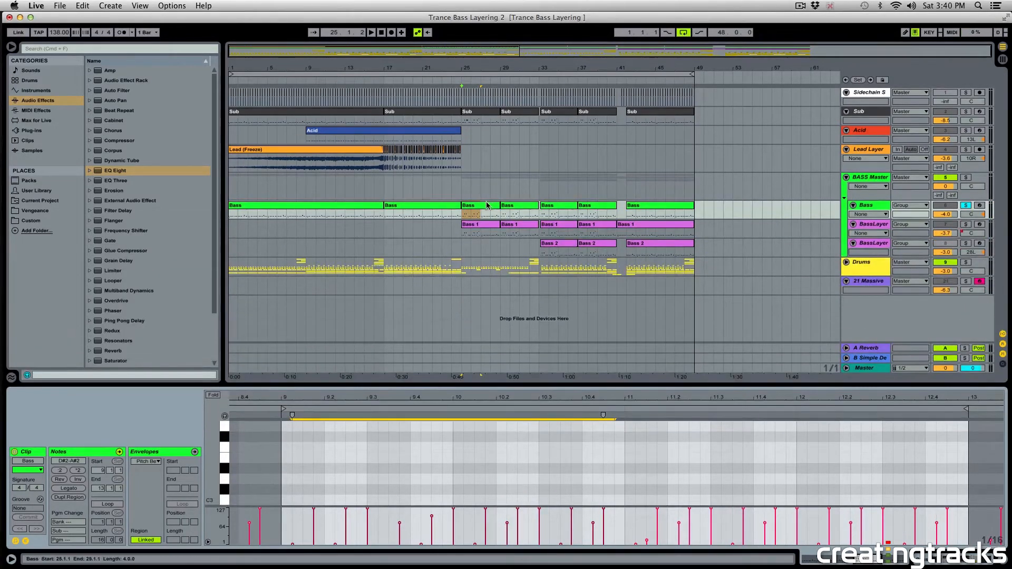
Copy the Bass clip at bar 25 onto the 21 Massive track and rename the copy Bass 2.
{"action": "left_click", "coordinate": [473, 228]}
{"action": "left_click_drag", "start_coordinate": [473, 227], "coordinate": [474, 289]}
{"action": "right_click", "coordinate": [474, 279]}
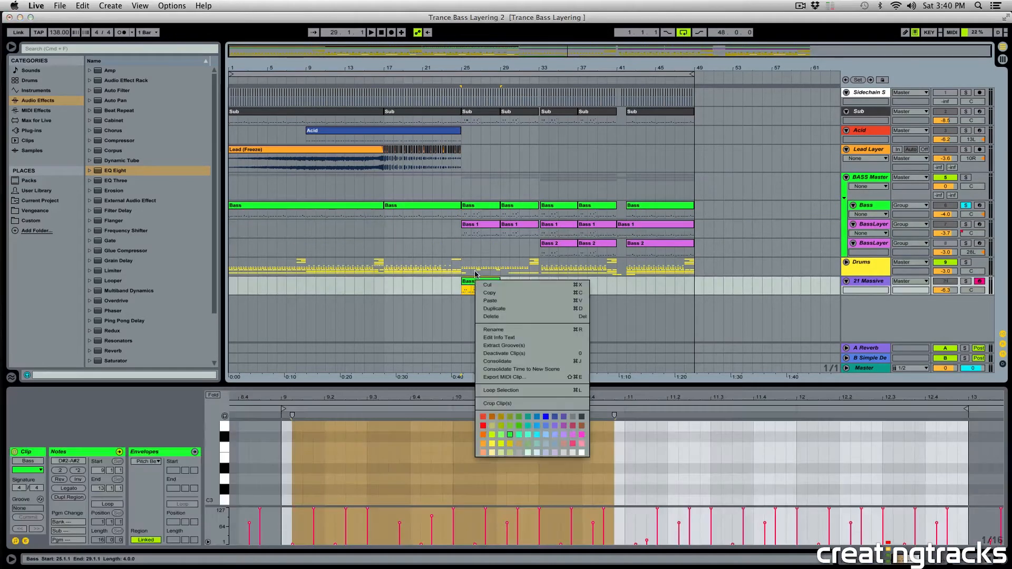
{"action": "left_click", "coordinate": [490, 331]}
{"action": "type", "text": "Ba"}
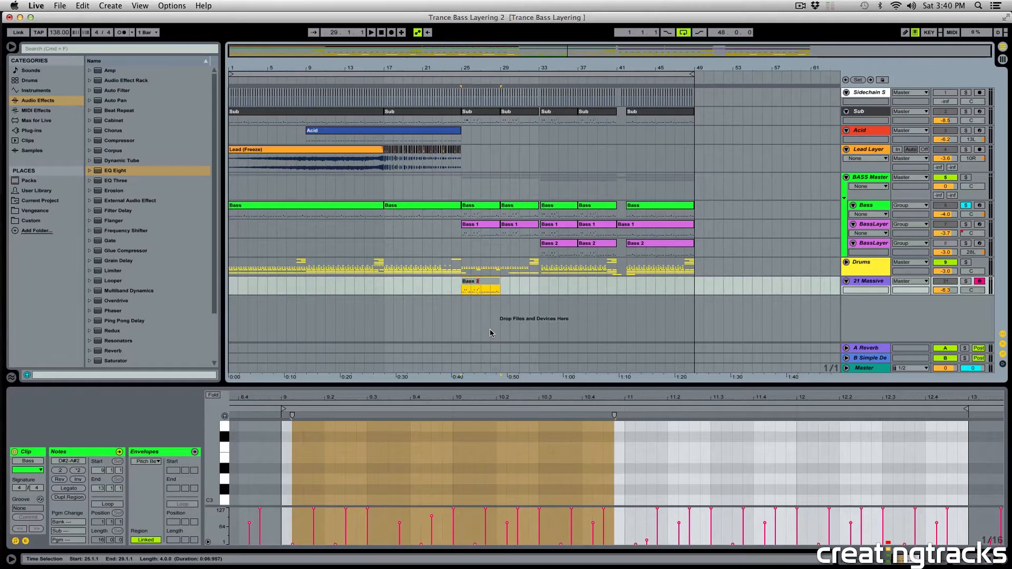
{"action": "key", "text": "Return"}
Recolour the new Bass 2 clip light purple and solo the 21 Massive track.
{"action": "right_click", "coordinate": [488, 291]}
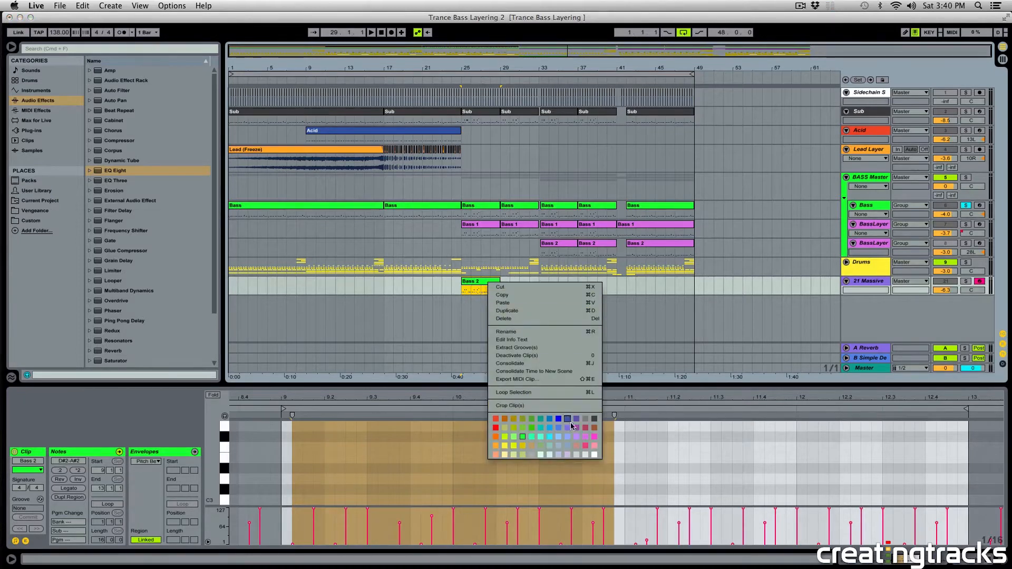
{"action": "left_click", "coordinate": [576, 436]}
{"action": "left_click", "coordinate": [491, 289]}
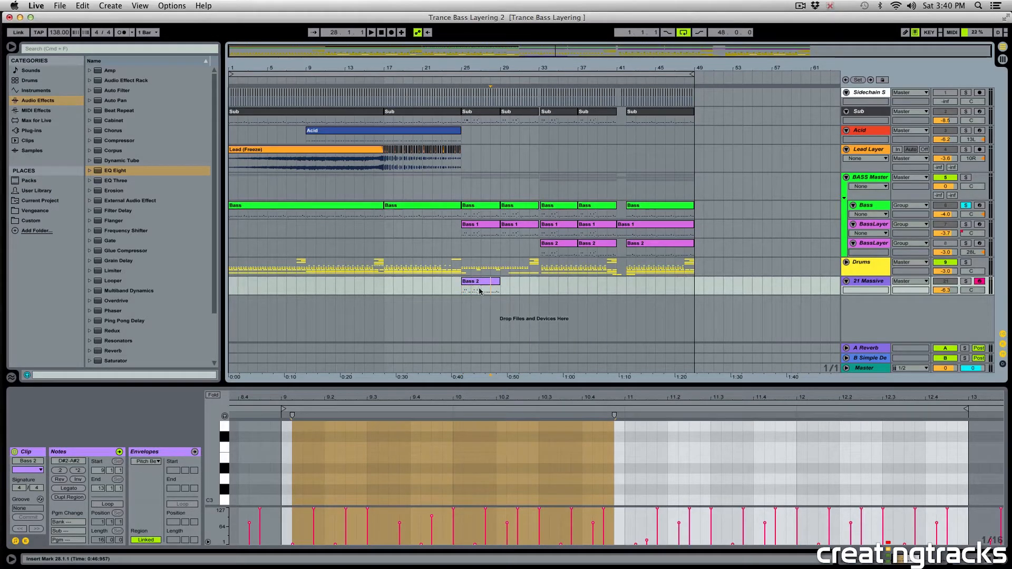
{"action": "left_click", "coordinate": [965, 281]}
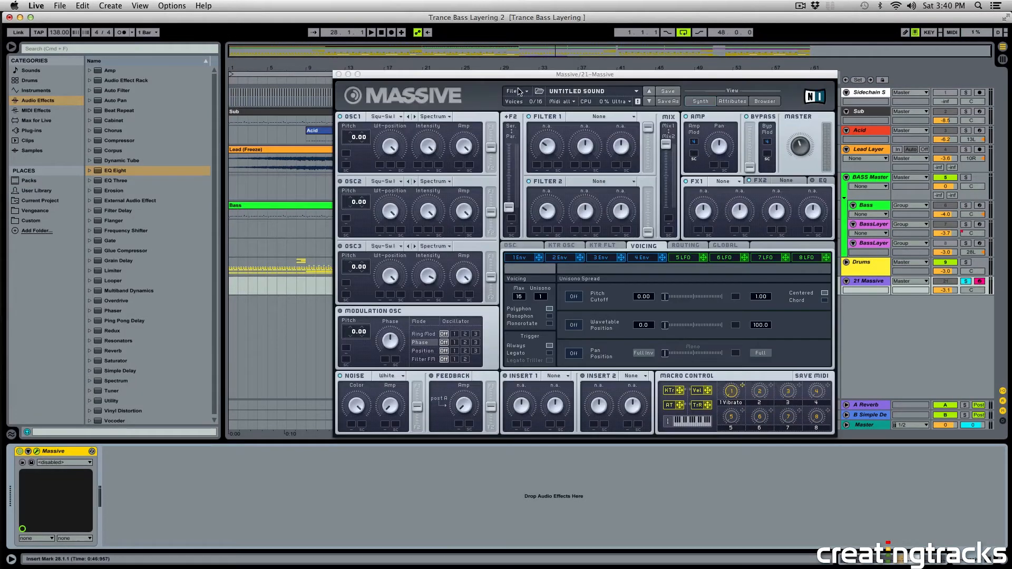
Arrange the Massive synth window and audition the new Bass 2 clip from bar 25 with the untitled default sound.
{"action": "left_click", "coordinate": [519, 91]}
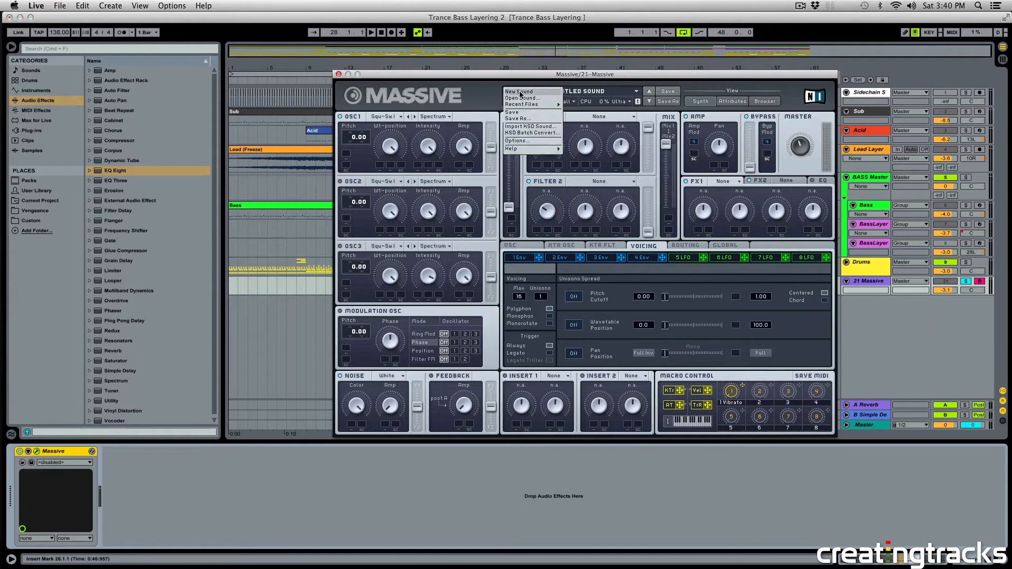
{"action": "left_click", "coordinate": [492, 78]}
{"action": "left_click_drag", "start_coordinate": [492, 81], "coordinate": [523, 316]}
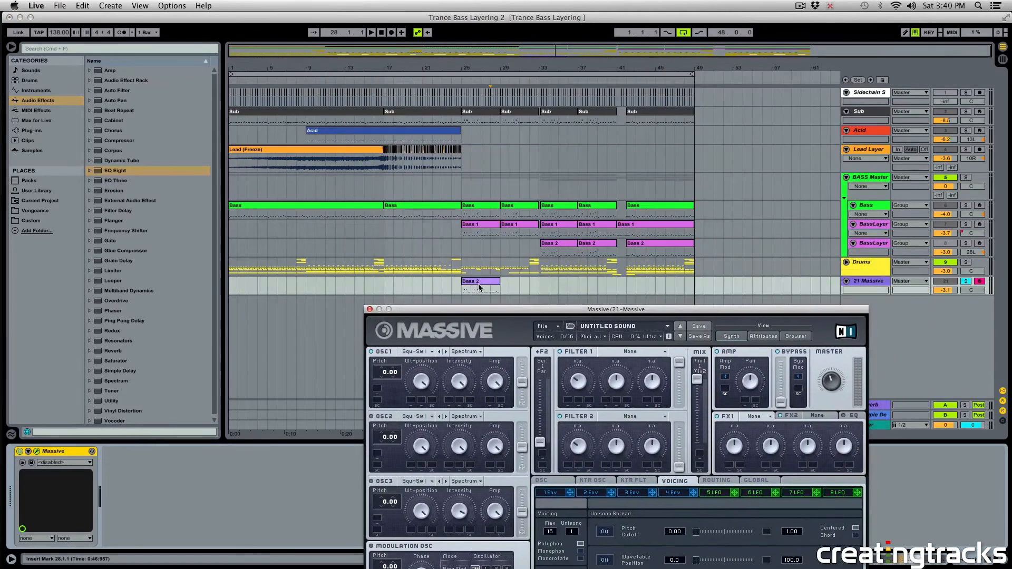
{"action": "left_click", "coordinate": [480, 285]}
{"action": "key", "text": "space"}
{"action": "left_click_drag", "start_coordinate": [662, 313], "coordinate": [667, 140]}
{"action": "left_click_drag", "start_coordinate": [666, 140], "coordinate": [624, 76]}
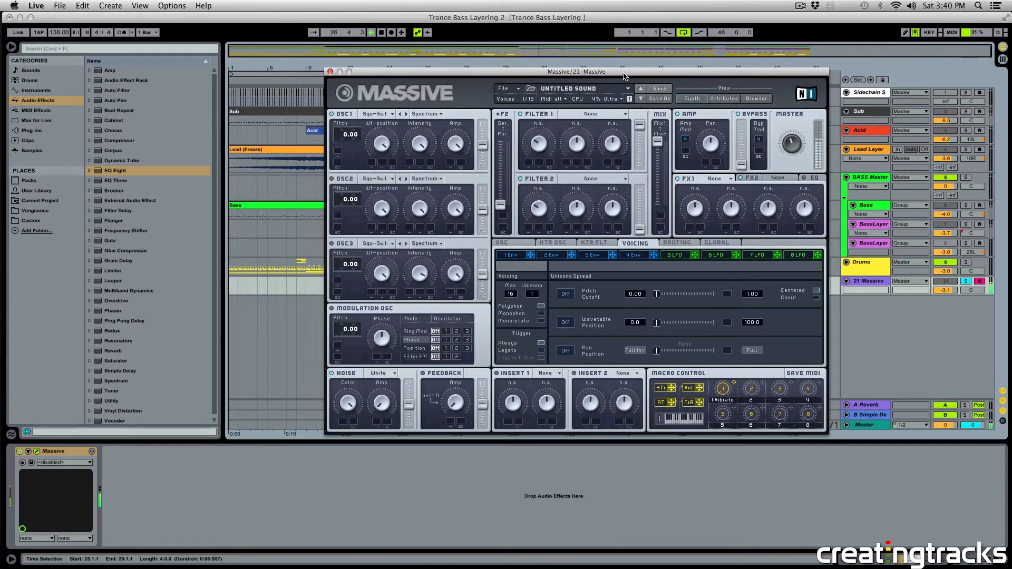
{"action": "key", "text": "space"}
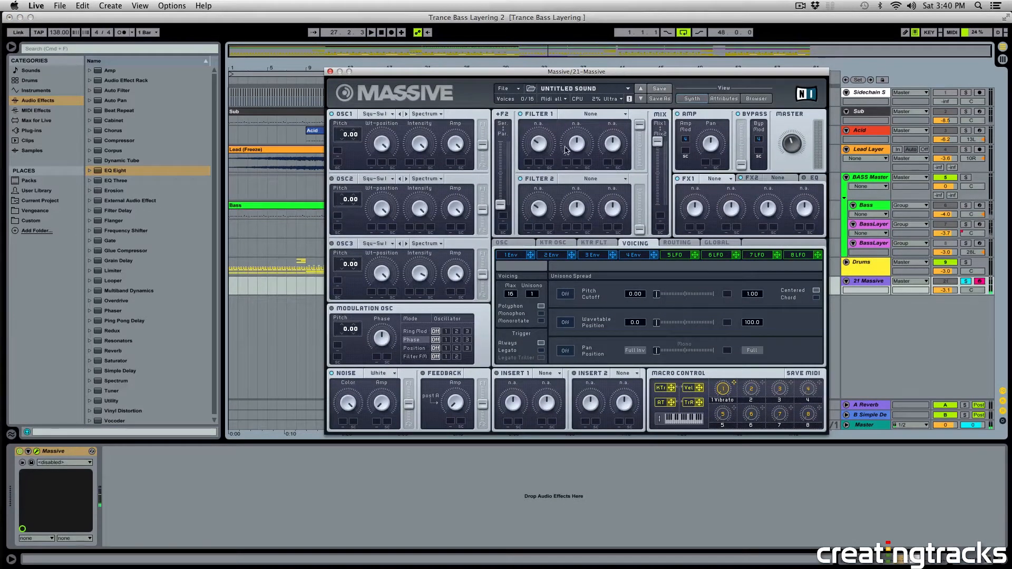
{"action": "left_click_drag", "start_coordinate": [514, 67], "coordinate": [514, 67]}
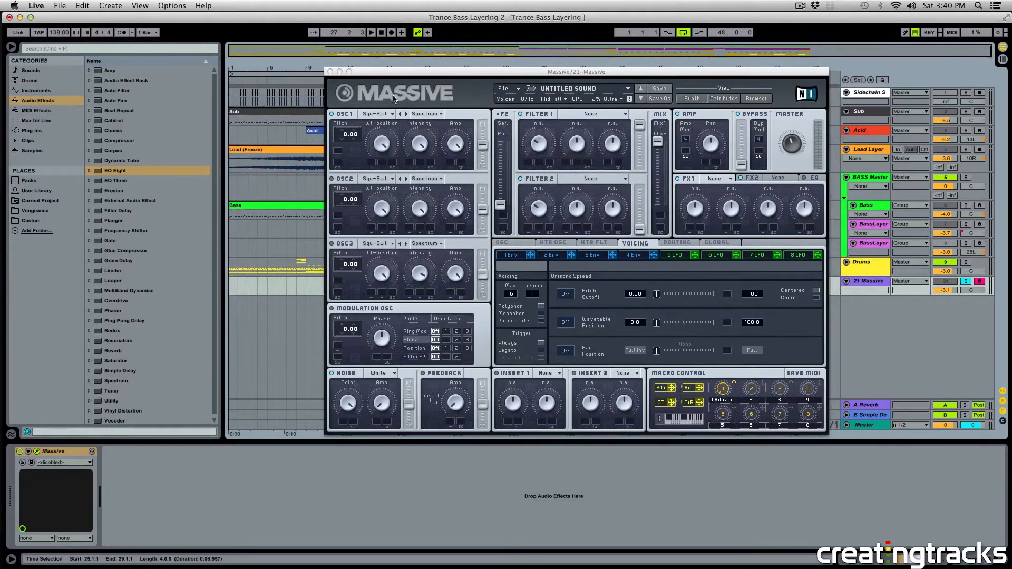
Choose the wavetables Square-Saw I for OSC1, Square-Saw II for OSC2 and Multiplex for OSC3 in Massive.
{"action": "left_click", "coordinate": [333, 177]}
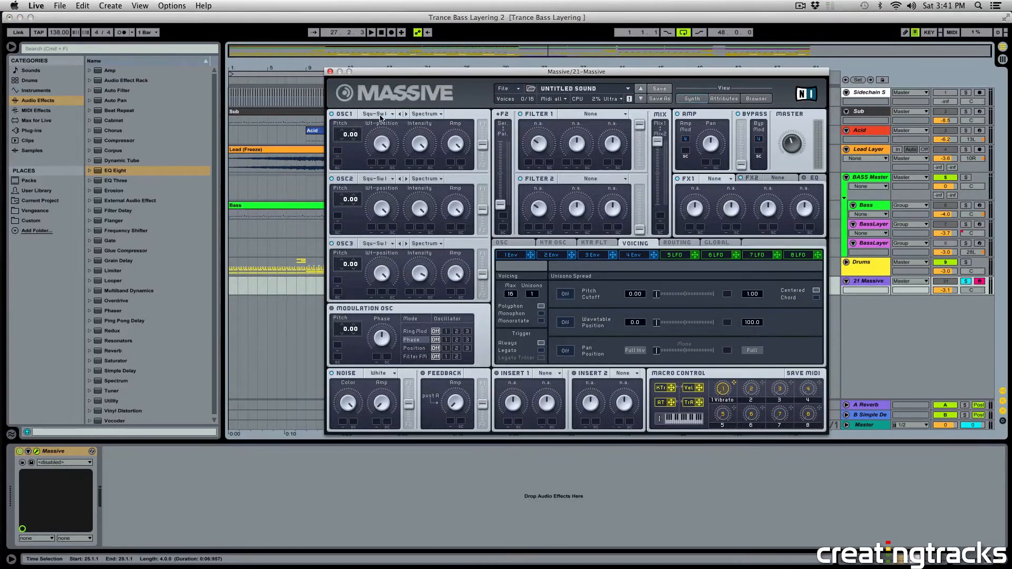
{"action": "left_click", "coordinate": [376, 114]}
{"action": "left_click", "coordinate": [401, 92]}
{"action": "left_click", "coordinate": [379, 180]}
{"action": "left_click", "coordinate": [424, 200]}
{"action": "left_click", "coordinate": [379, 244]}
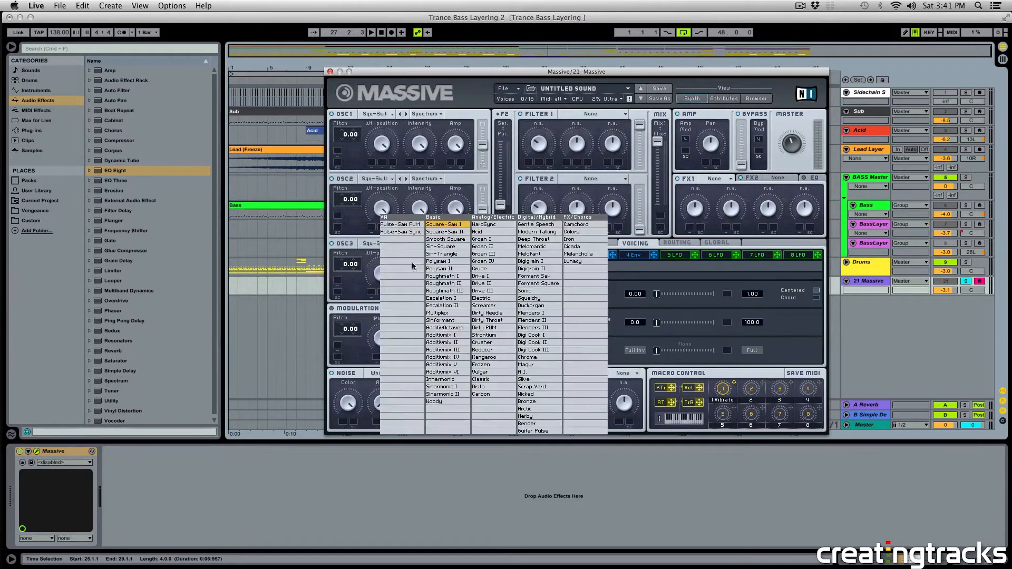
{"action": "left_click", "coordinate": [442, 313]}
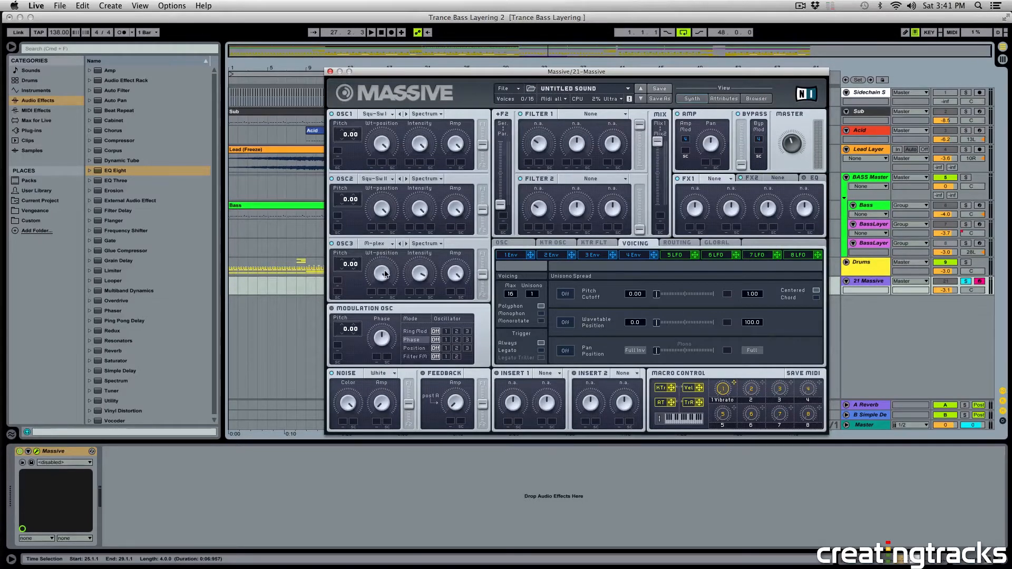
Lower OSC3's wavetable position and set the pitches of OSC1, OSC2 and OSC3 to -12, 7 and -12.
{"action": "left_click_drag", "start_coordinate": [386, 274], "coordinate": [385, 289]}
{"action": "left_click_drag", "start_coordinate": [345, 136], "coordinate": [346, 140]}
Set the modulation oscillator's pitch to 7 with phase modulation routed to oscillator 3, and audition the sound.
{"action": "left_click_drag", "start_coordinate": [351, 327], "coordinate": [354, 321]}
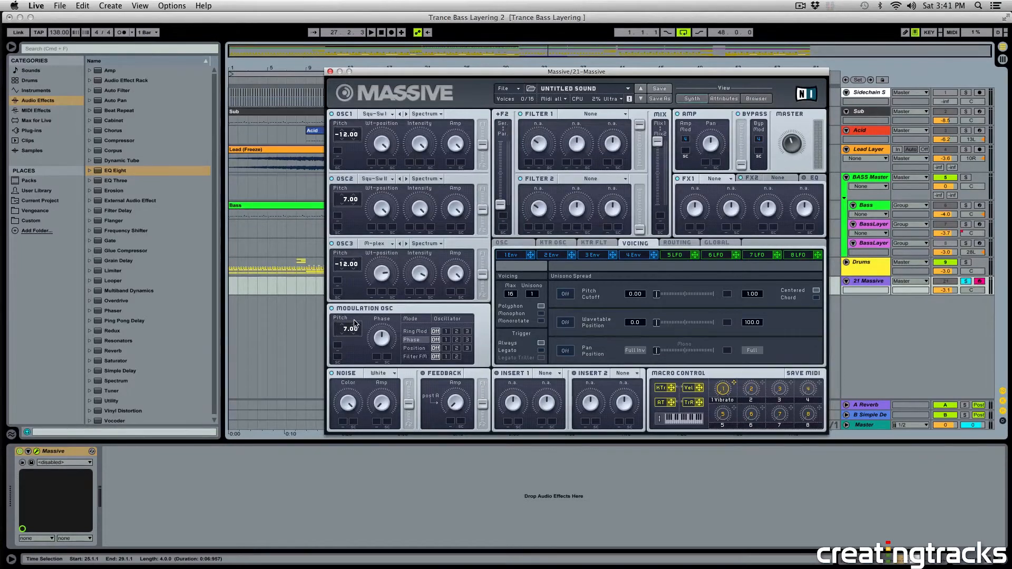
{"action": "left_click", "coordinate": [466, 339]}
{"action": "left_click_drag", "start_coordinate": [474, 71], "coordinate": [429, 71]}
{"action": "key", "text": "space"}
{"action": "key", "text": "space"}
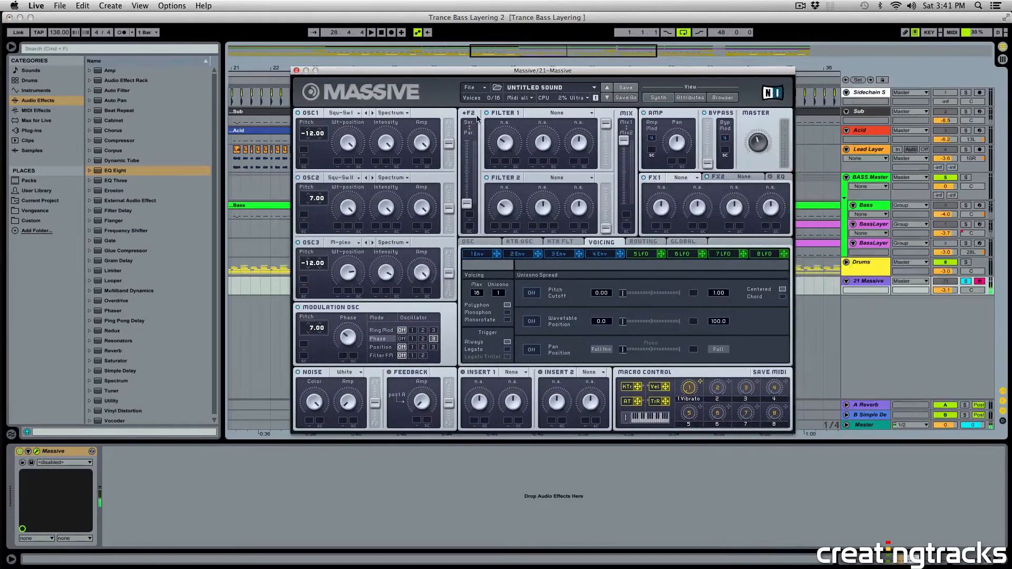
Lower envelope 4's decay level to minimum, shorten its decay slightly, and play back the Bass 2 clip.
{"action": "left_click", "coordinate": [594, 254]}
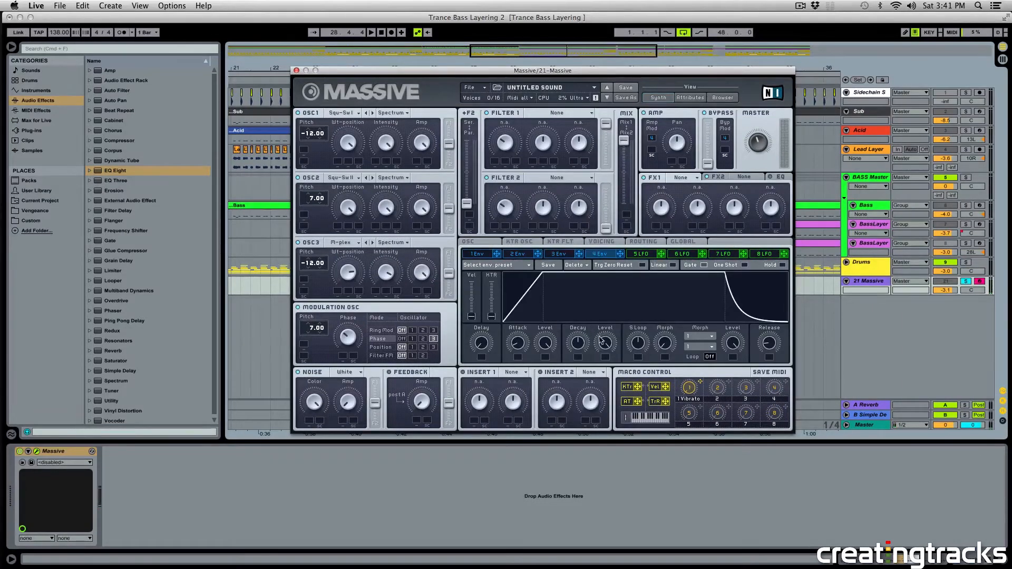
{"action": "left_click_drag", "start_coordinate": [607, 348], "coordinate": [601, 413]}
{"action": "left_click_drag", "start_coordinate": [576, 346], "coordinate": [578, 353]}
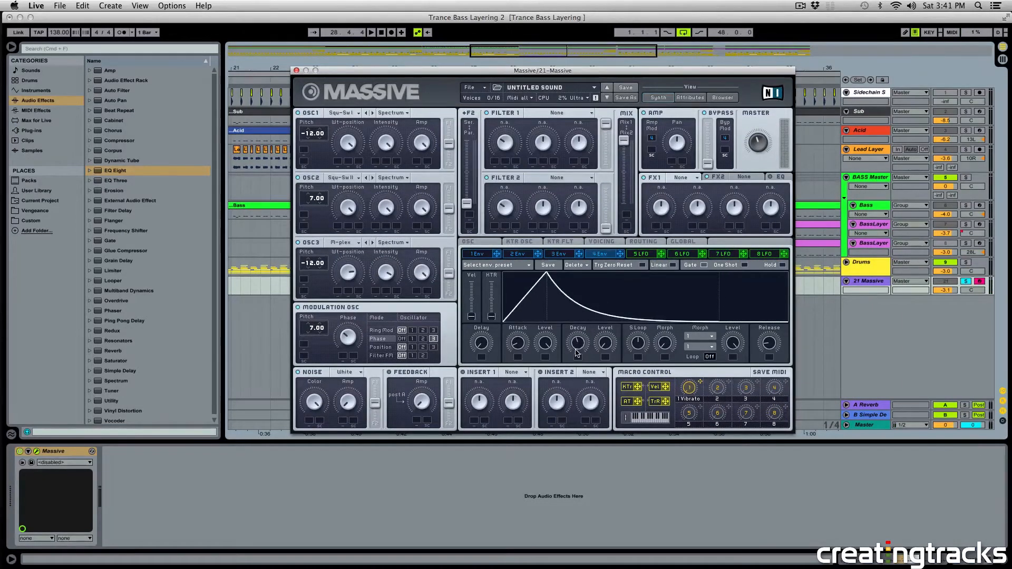
{"action": "key", "text": "space"}
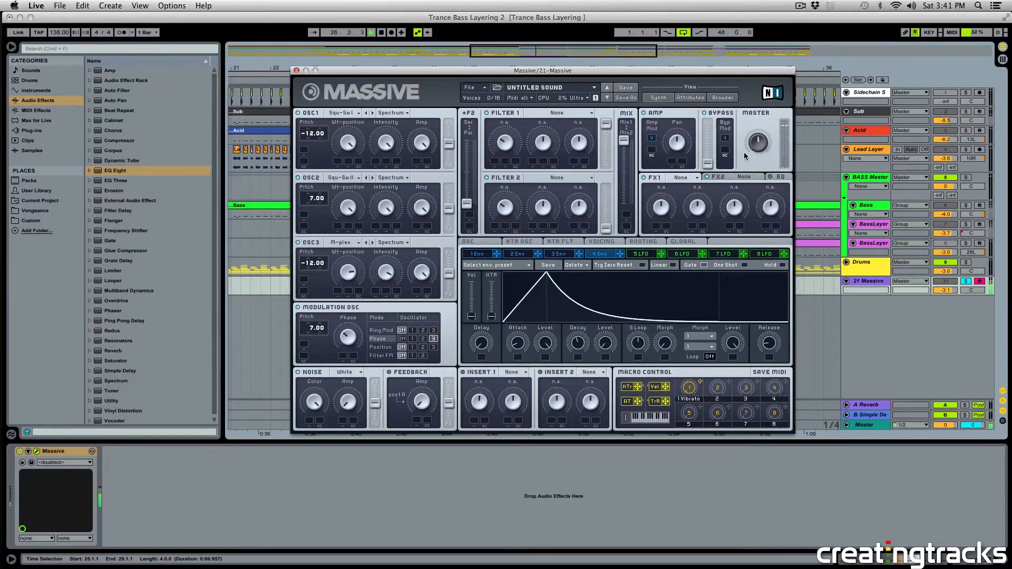
Set Filter 1 to Lowpass 4, assign envelope 4 to its cutoff, and play back the bass.
{"action": "key", "text": "space"}
{"action": "left_click", "coordinate": [552, 113]}
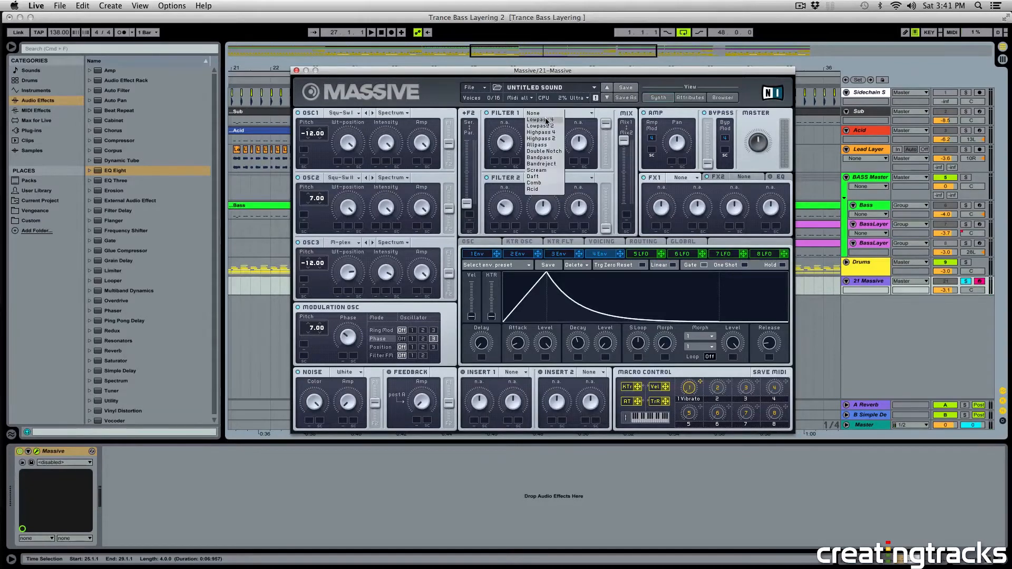
{"action": "left_click", "coordinate": [549, 121]}
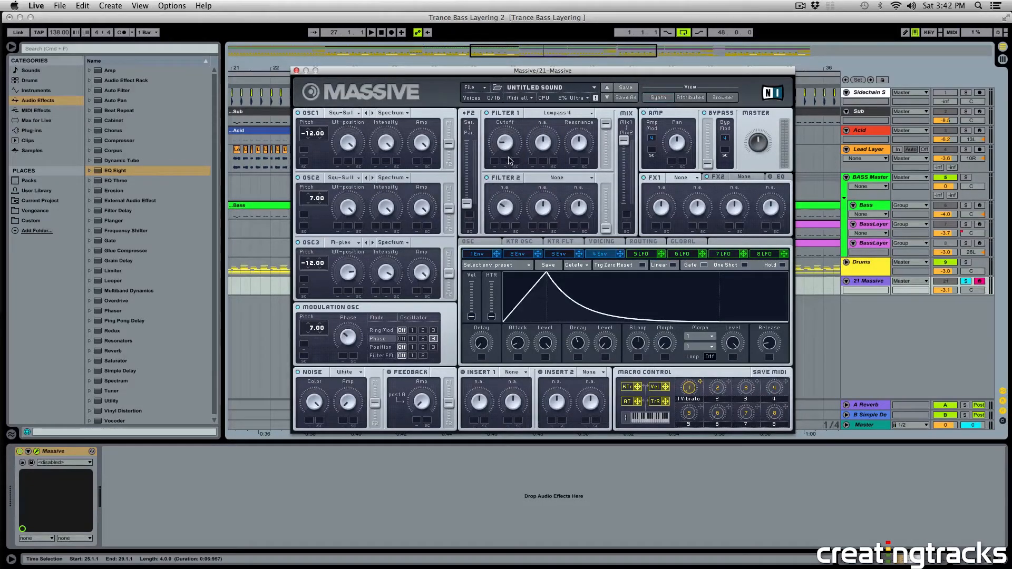
{"action": "left_click_drag", "start_coordinate": [620, 255], "coordinate": [496, 166]}
{"action": "key", "text": "space"}
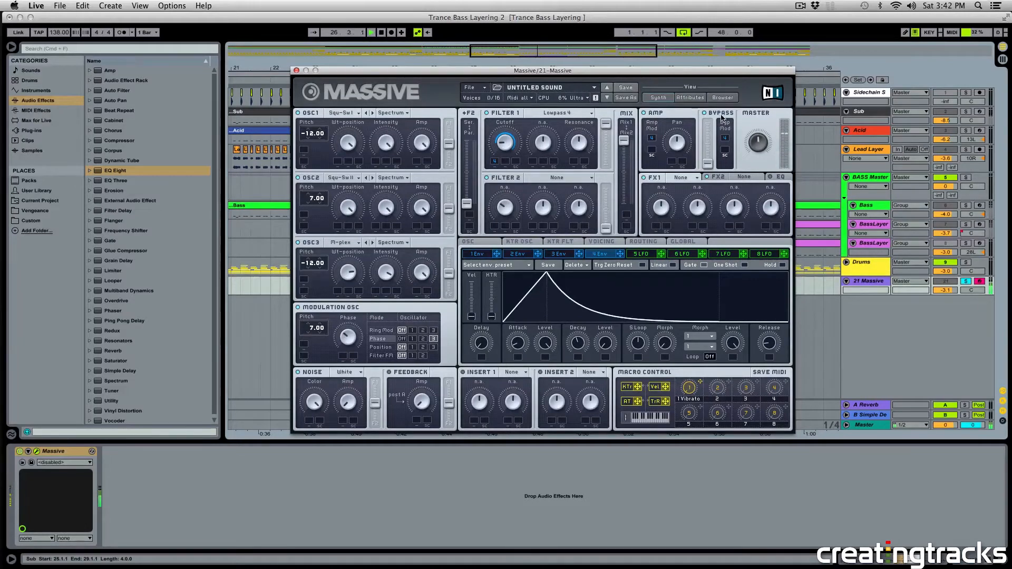
Lower Filter 1's resonance and audition the filtered bass.
{"action": "key", "text": "space"}
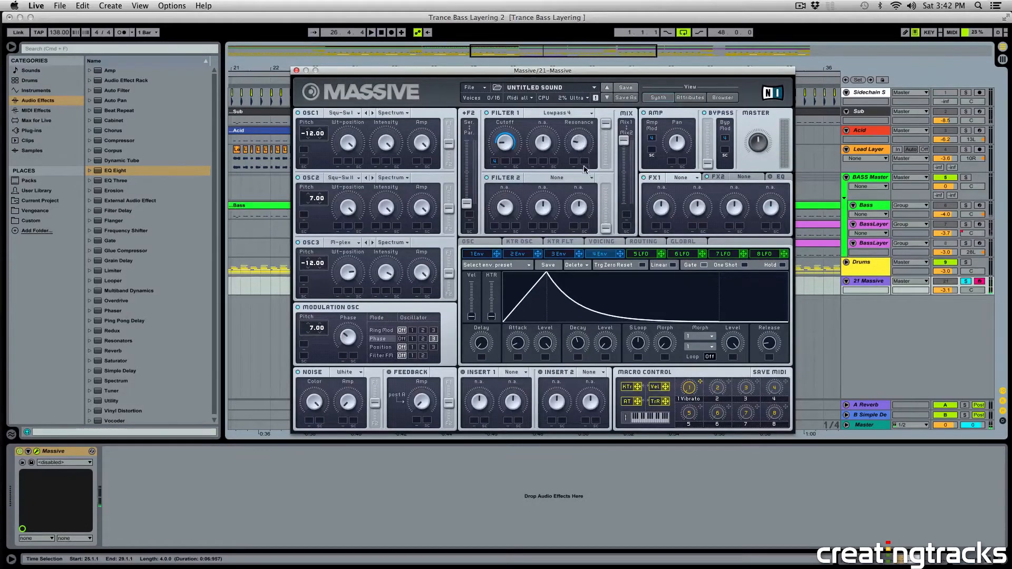
{"action": "key", "text": "space"}
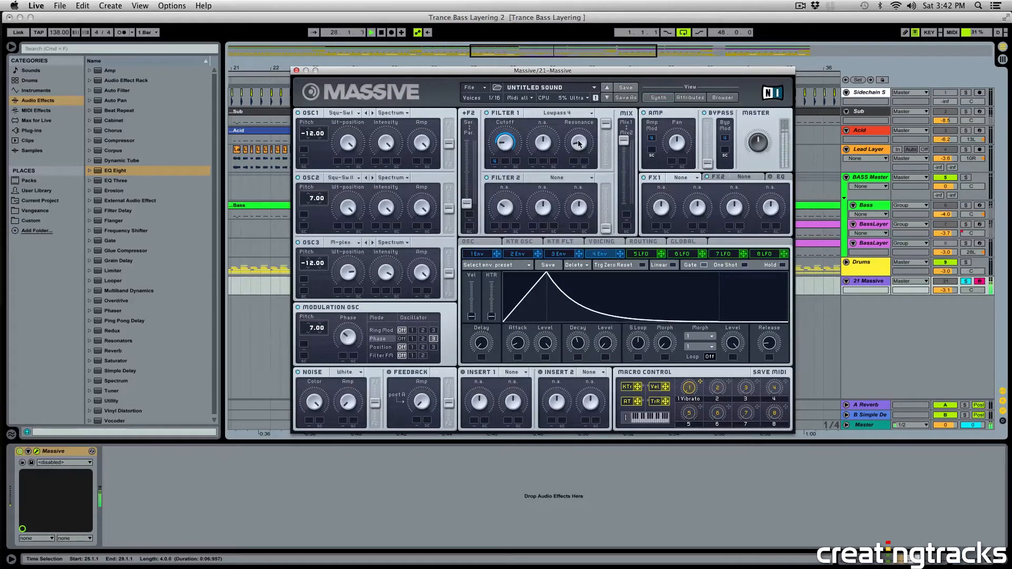
{"action": "key", "text": "space"}
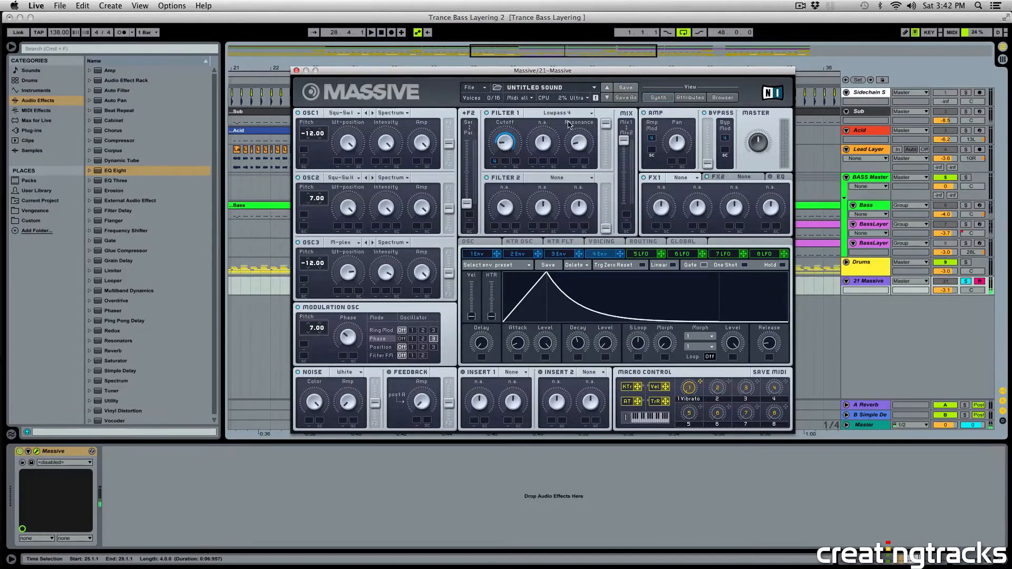
Set unison to 2 with pitch and pan spread enabled, and widen the pitch cutoff spread slightly.
{"action": "left_click", "coordinate": [605, 238]}
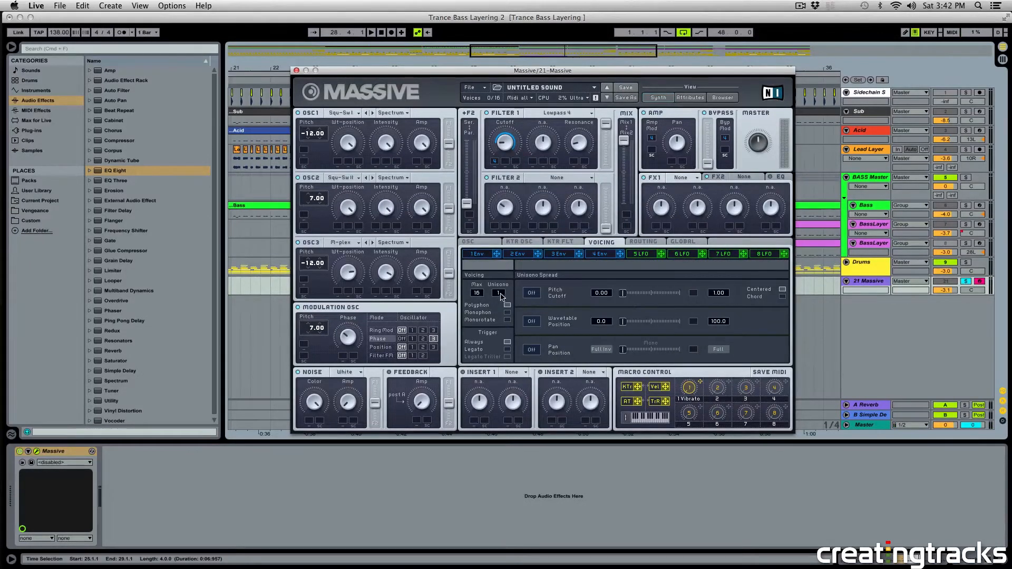
{"action": "left_click", "coordinate": [532, 349]}
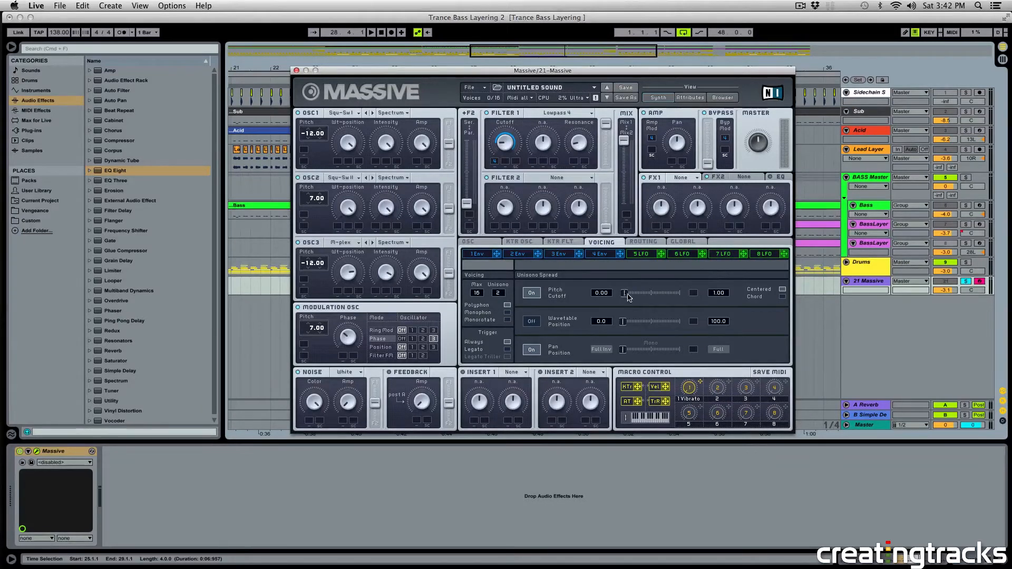
{"action": "left_click_drag", "start_coordinate": [629, 297], "coordinate": [639, 299]}
{"action": "key", "text": "space"}
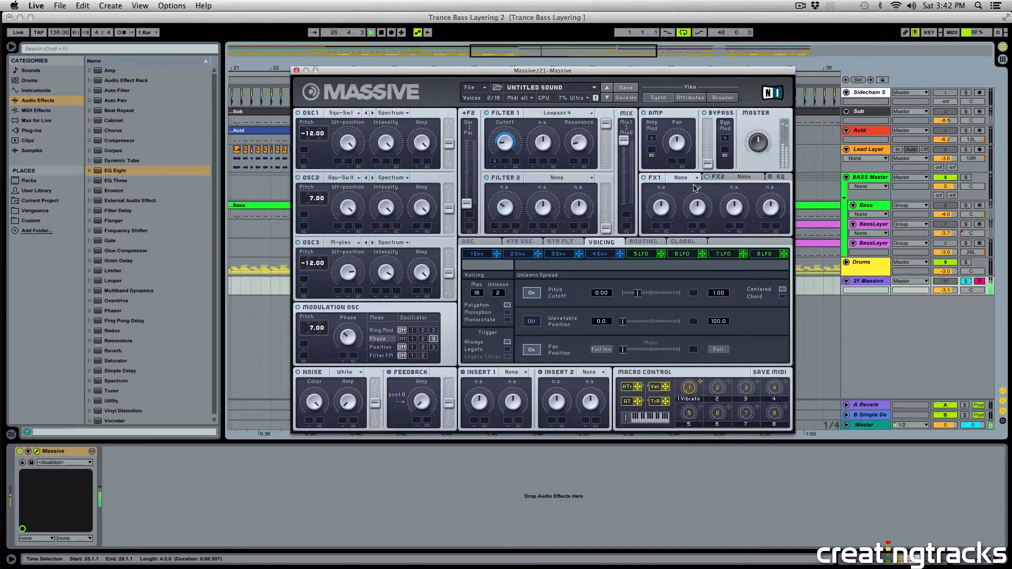
Detune OSC1 to -11.85, OSC2 to 6.87, OSC3 to -11.91 and the modulation oscillator to 6.90.
{"action": "key", "text": "space"}
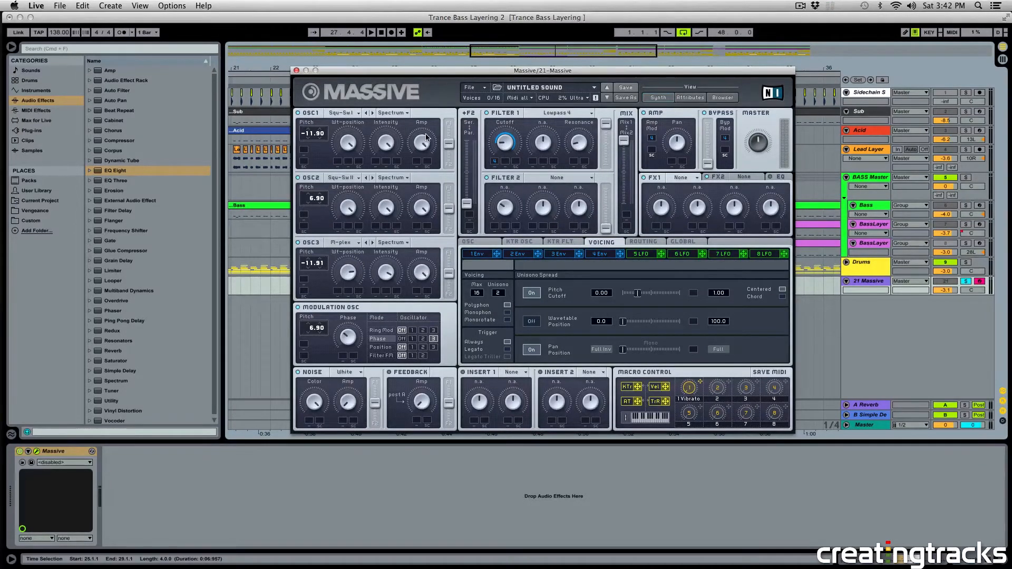
{"action": "key", "text": "space"}
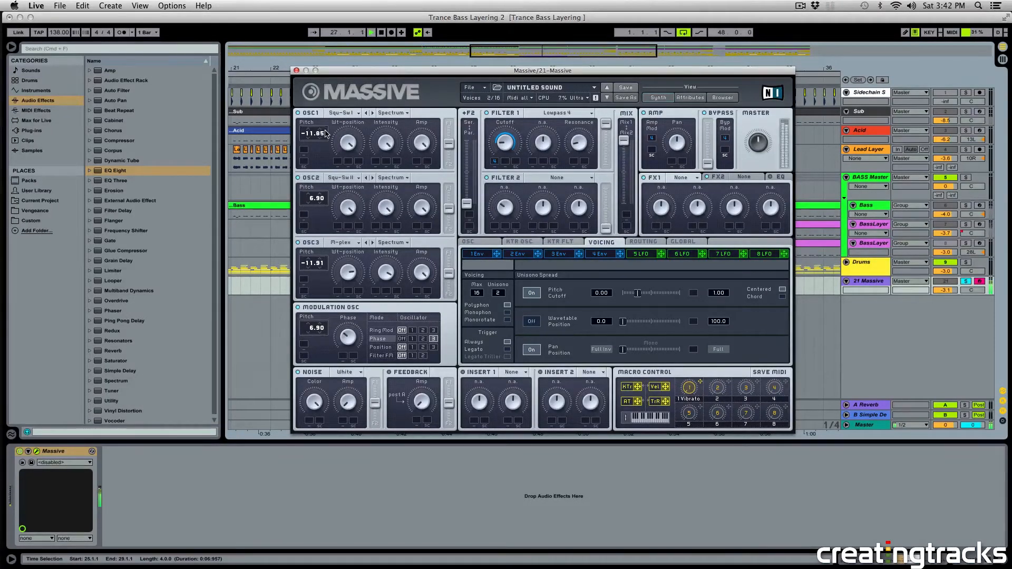
{"action": "left_click_drag", "start_coordinate": [319, 200], "coordinate": [321, 203]}
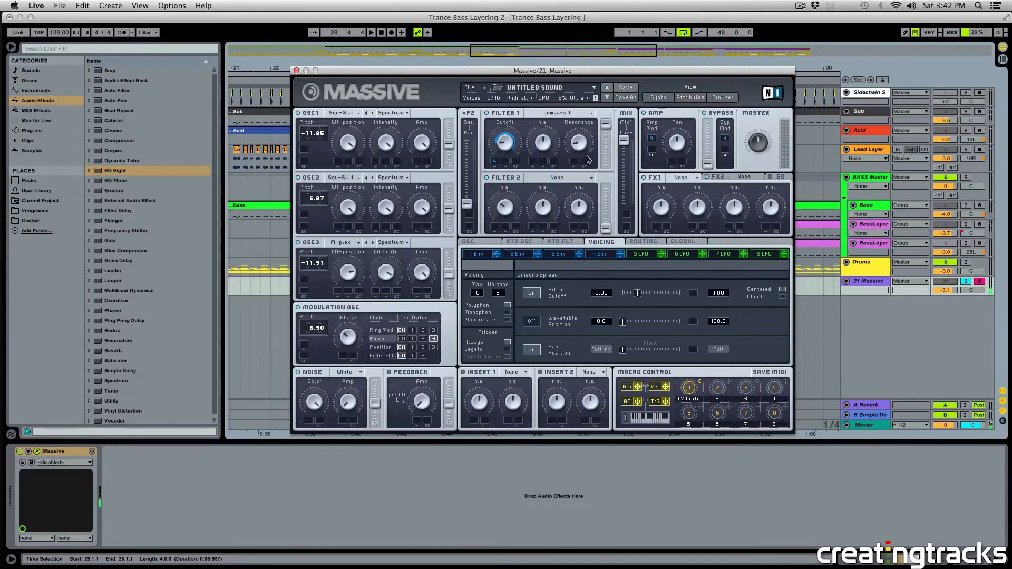
Load the Classic Tube effect in FX1 and Small Reverb in FX2, and audition the result.
{"action": "left_click", "coordinate": [688, 181]}
{"action": "left_click", "coordinate": [684, 277]}
{"action": "key", "text": "space"}
{"action": "left_click", "coordinate": [744, 182]}
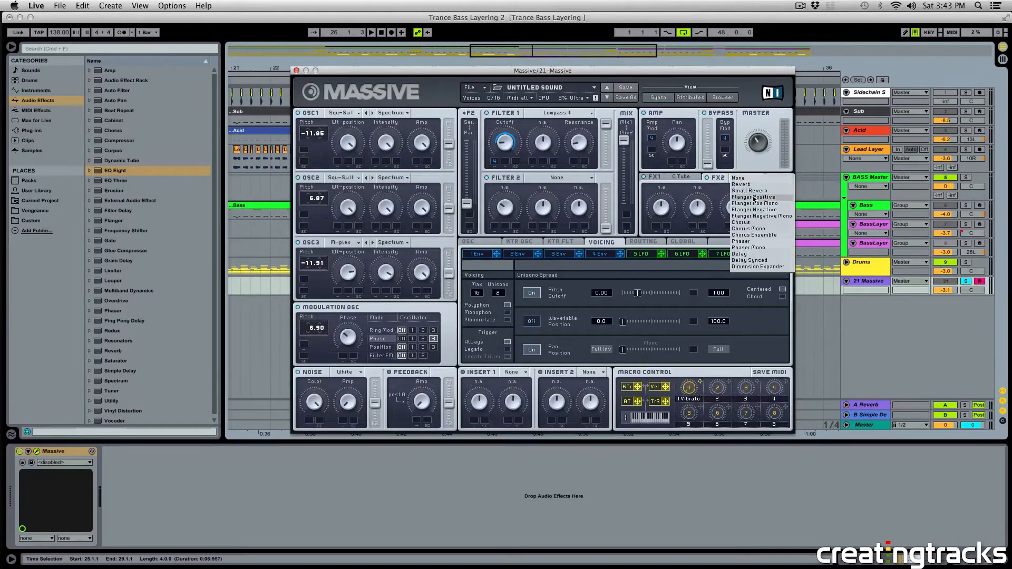
{"action": "left_click", "coordinate": [752, 196]}
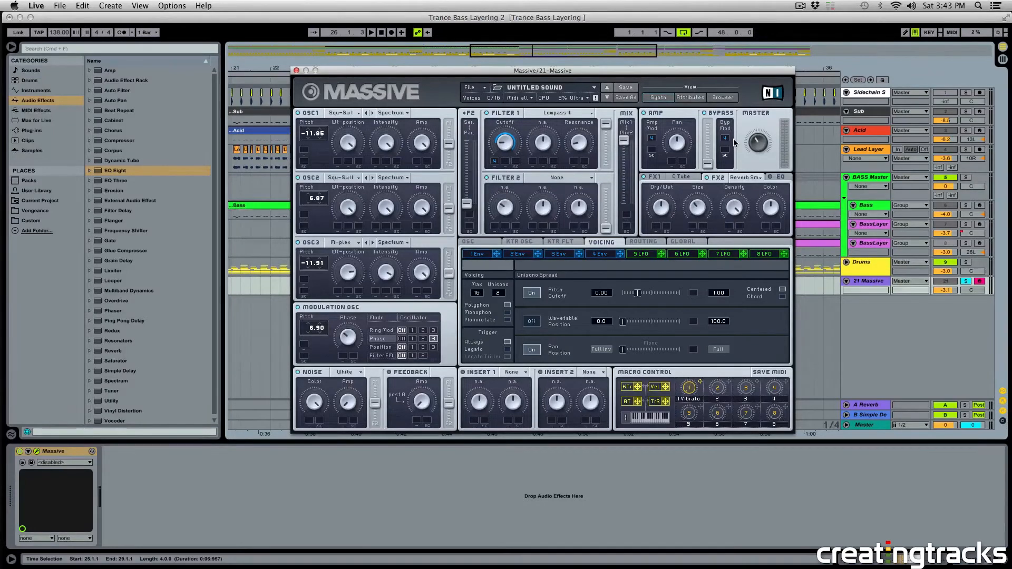
{"action": "key", "text": "space"}
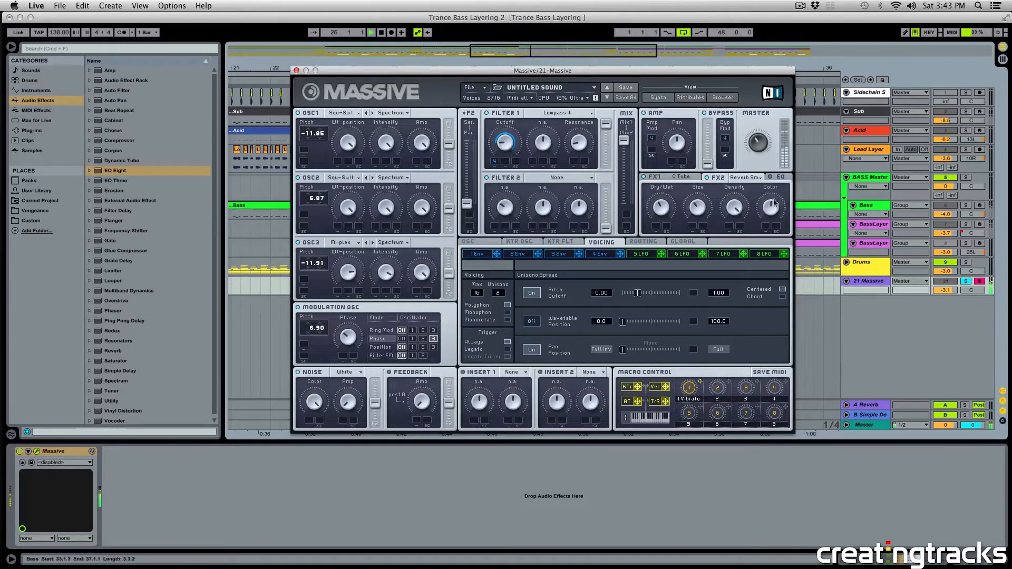
Raise the high shelf in Massive's EQ, audition the sound, and close the Massive window.
{"action": "left_click", "coordinate": [777, 179]}
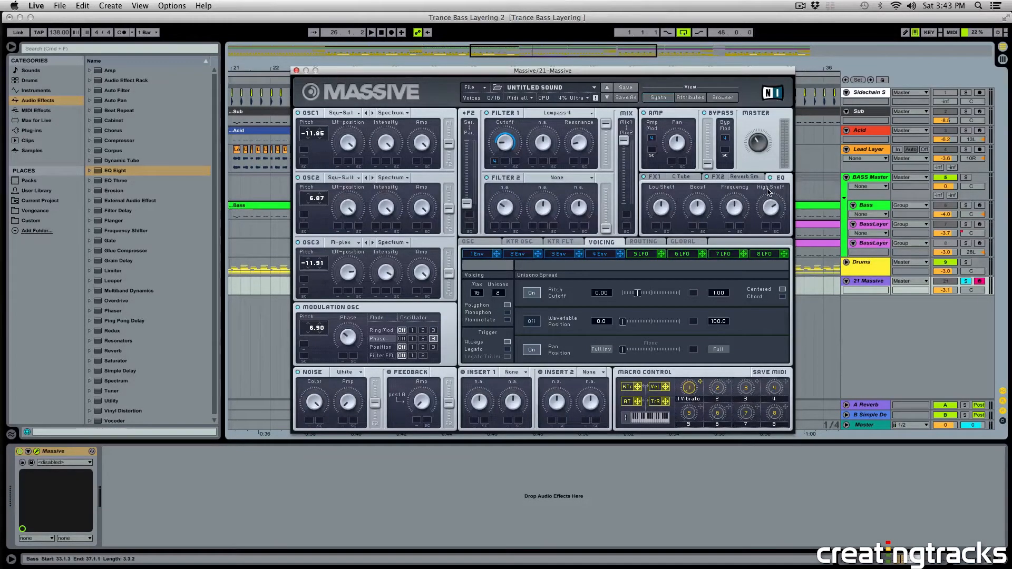
{"action": "key", "text": "space"}
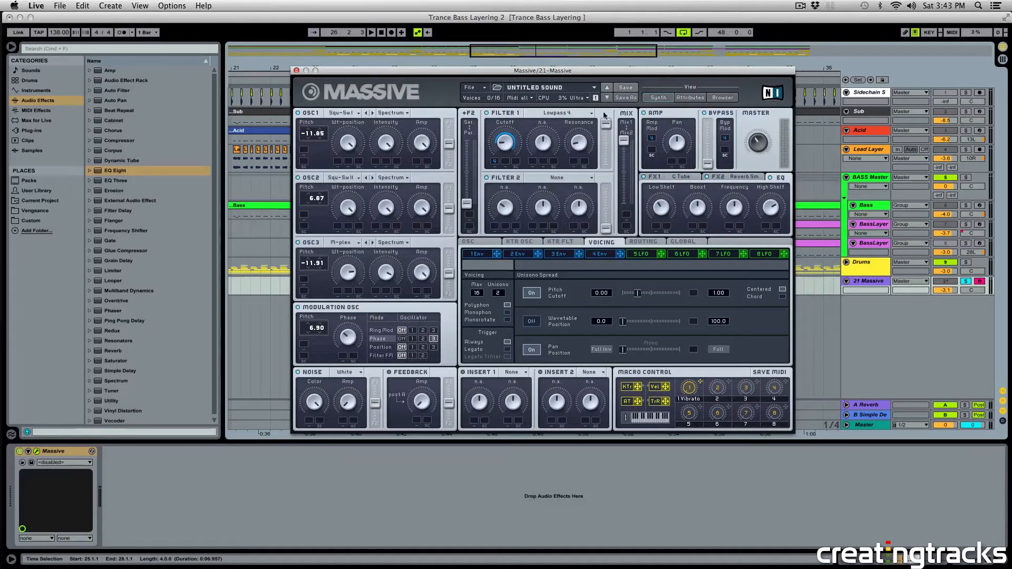
{"action": "left_click_drag", "start_coordinate": [570, 74], "coordinate": [674, 64]}
{"action": "key", "text": "space"}
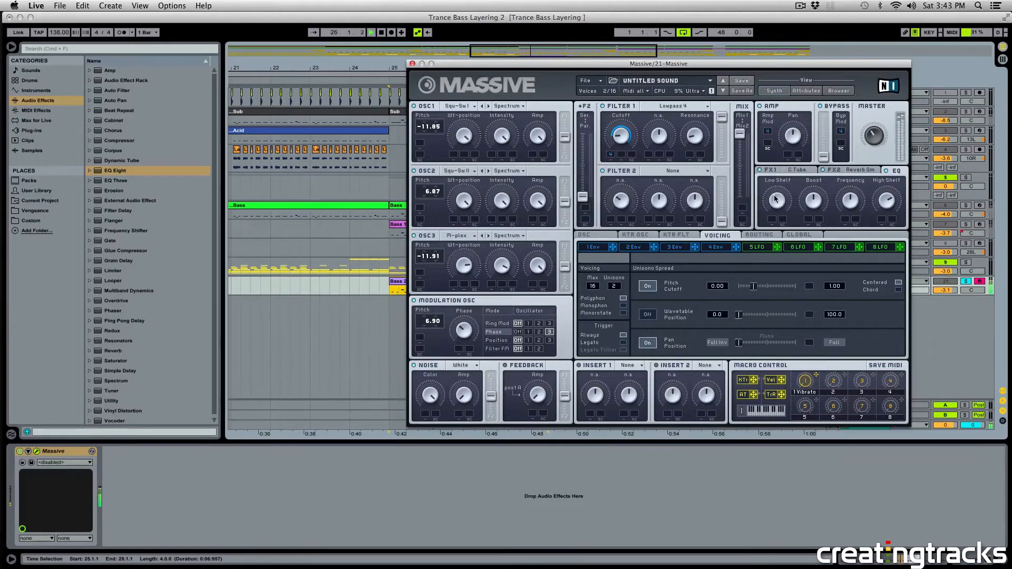
{"action": "key", "text": "space"}
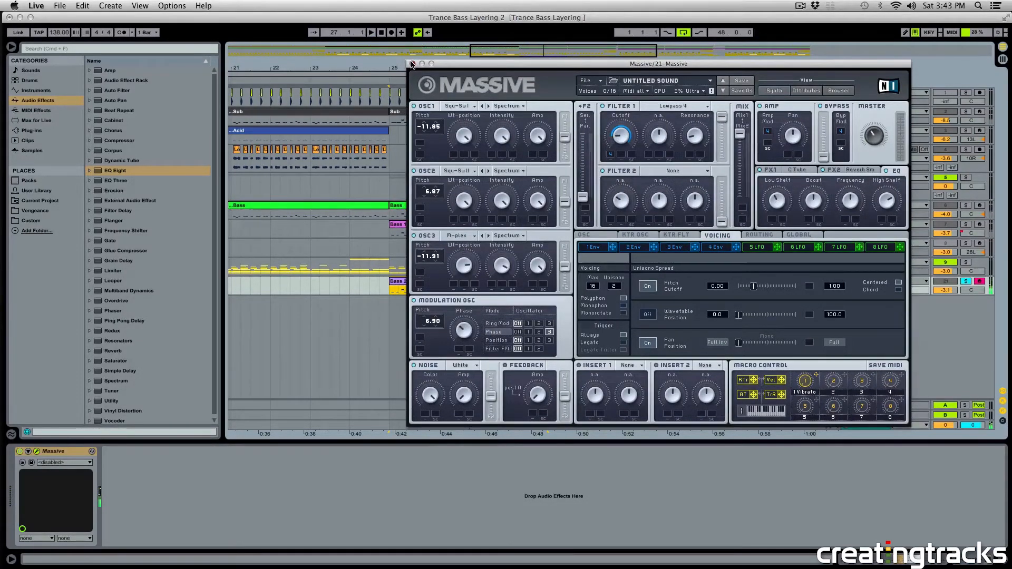
{"action": "left_click", "coordinate": [413, 63]}
Solo the Bass track together with 21 Massive and play them from bar 25.
{"action": "left_click", "coordinate": [396, 287]}
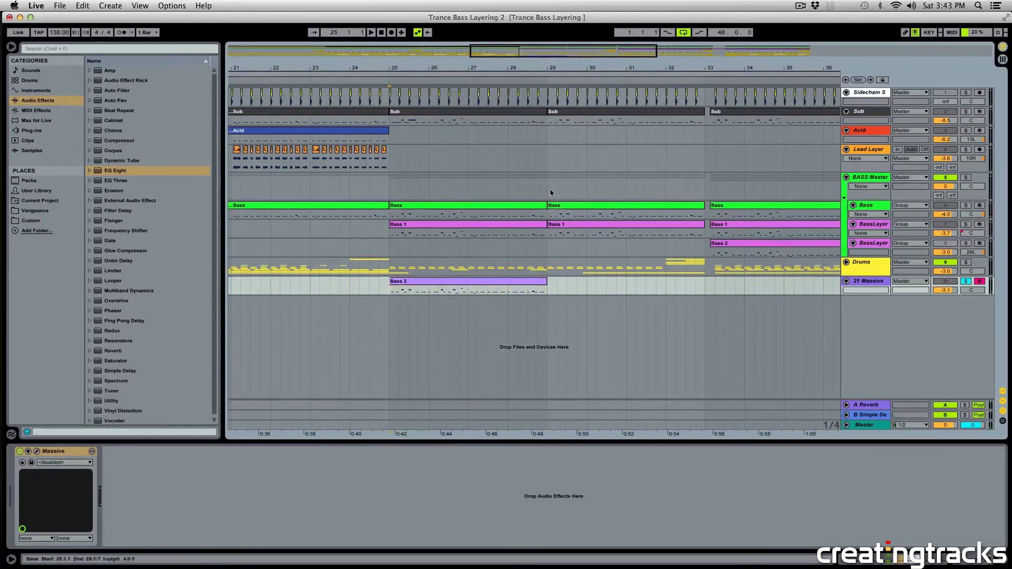
{"action": "left_click", "coordinate": [969, 205]}
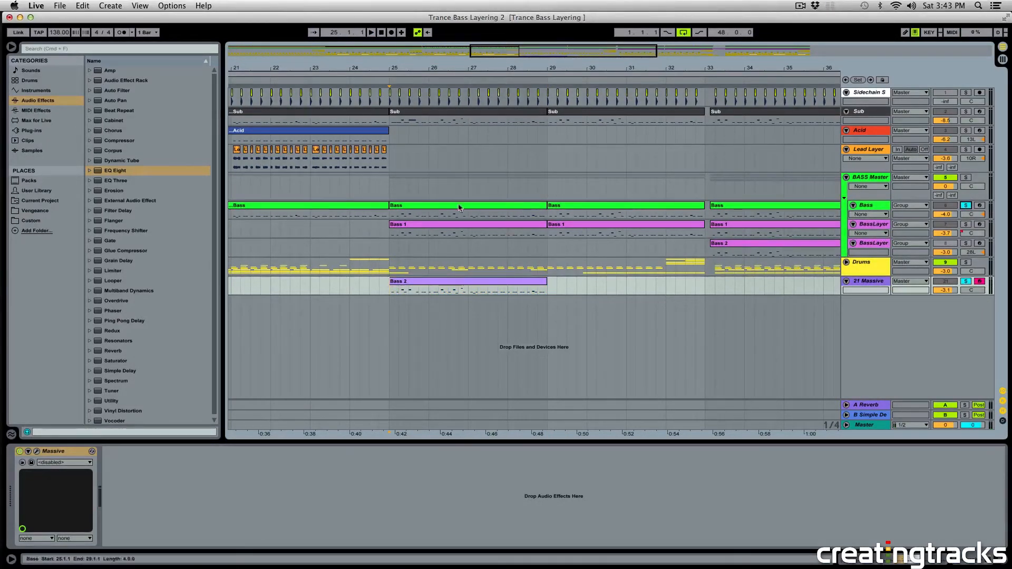
{"action": "left_click", "coordinate": [390, 217]}
{"action": "key", "text": "space"}
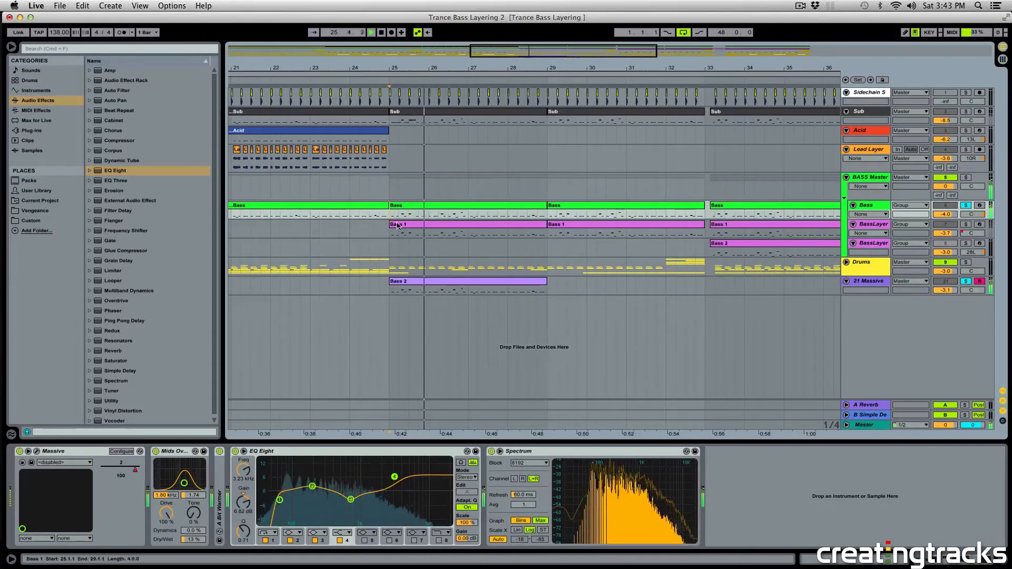
Compare the device chains of the BASS Master group and the 21 Massive track during playback.
{"action": "left_click", "coordinate": [390, 185]}
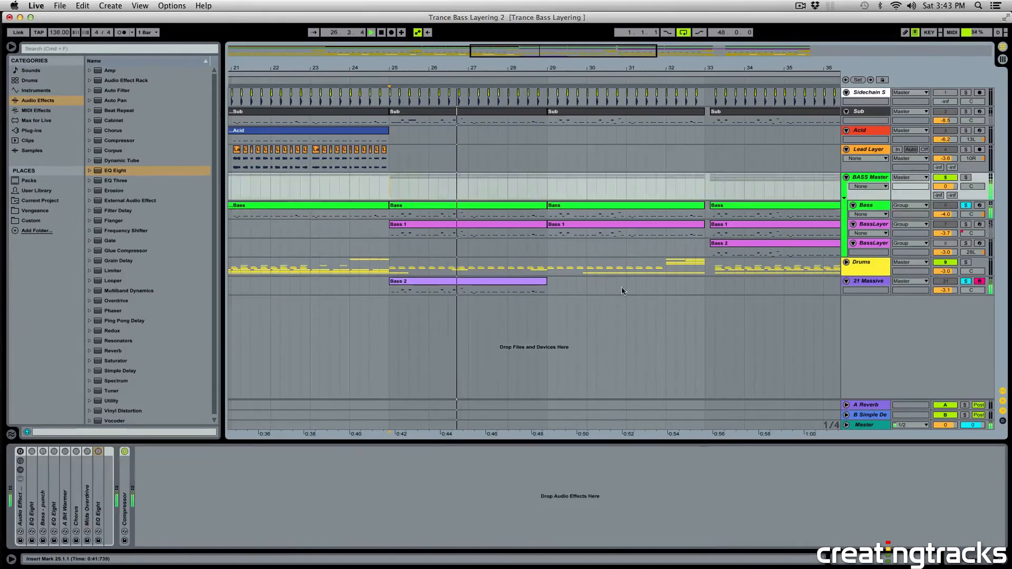
{"action": "left_click", "coordinate": [390, 293]}
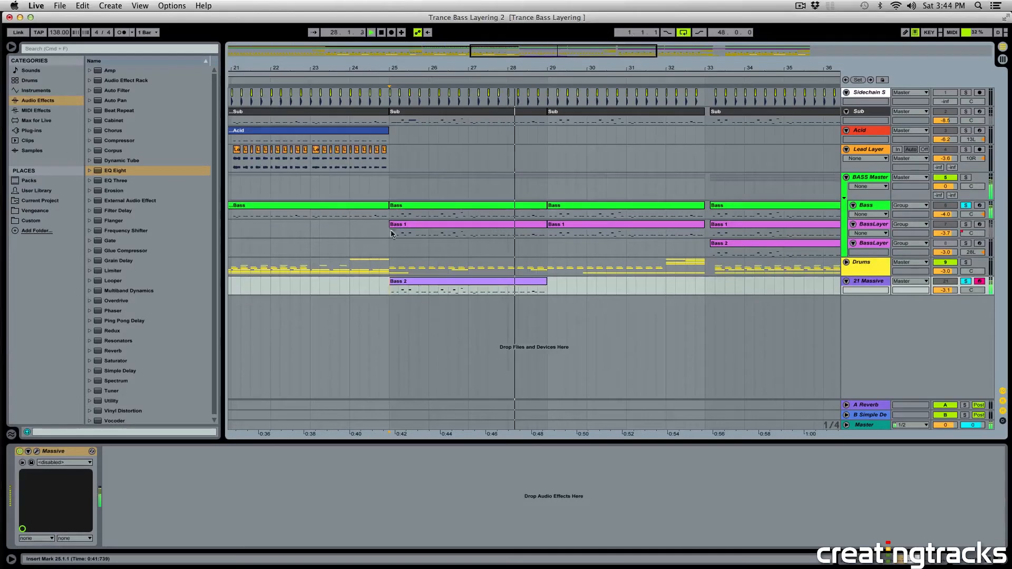
{"action": "left_click", "coordinate": [390, 185]}
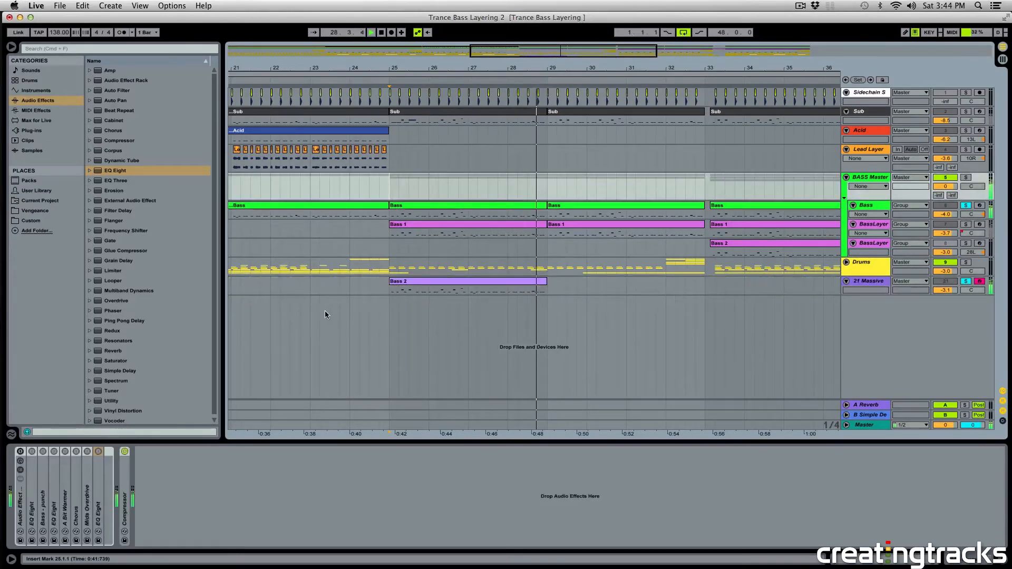
{"action": "left_click", "coordinate": [396, 294]}
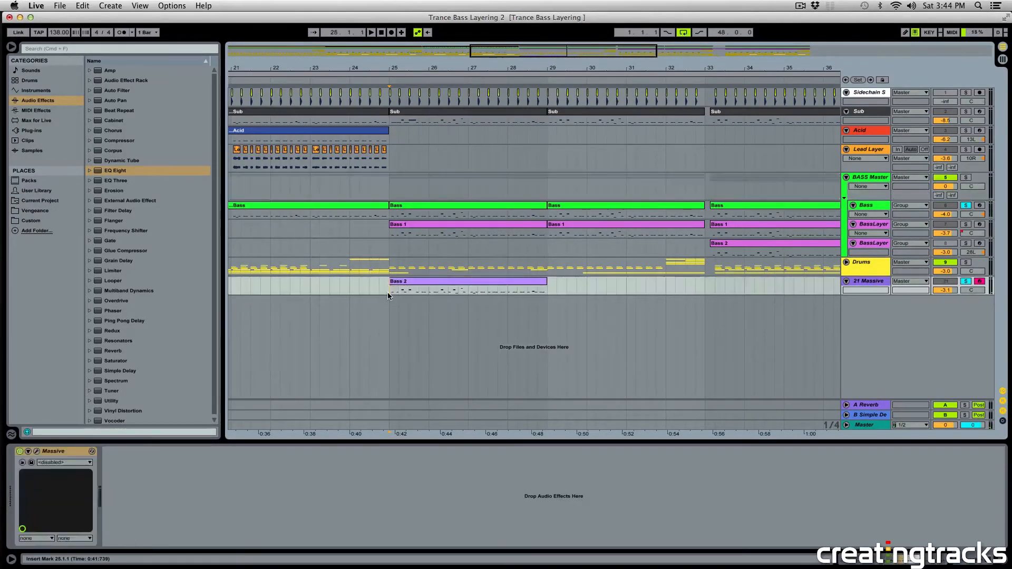
Copy the sidechain Compressor from the Lead Layer track to 21 Massive and set that track's volume to -2.1 dB.
{"action": "left_click", "coordinate": [391, 154]}
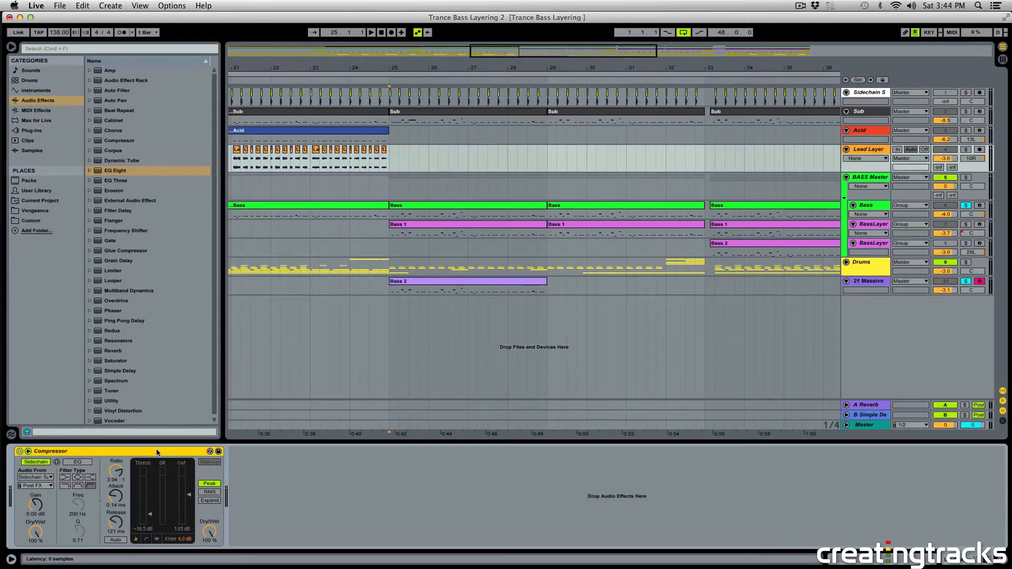
{"action": "left_click_drag", "start_coordinate": [156, 452], "coordinate": [391, 289]}
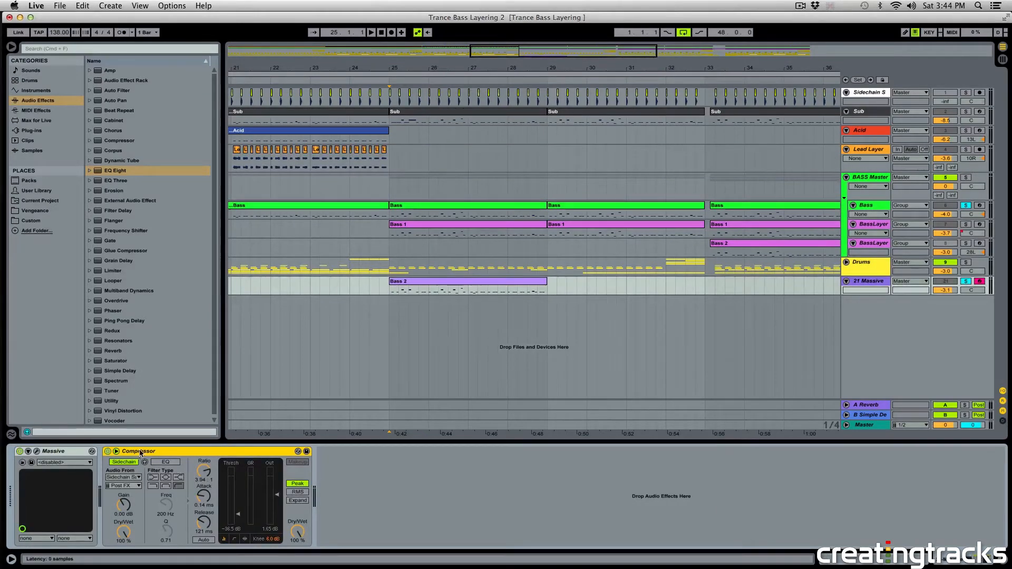
{"action": "key", "text": "space"}
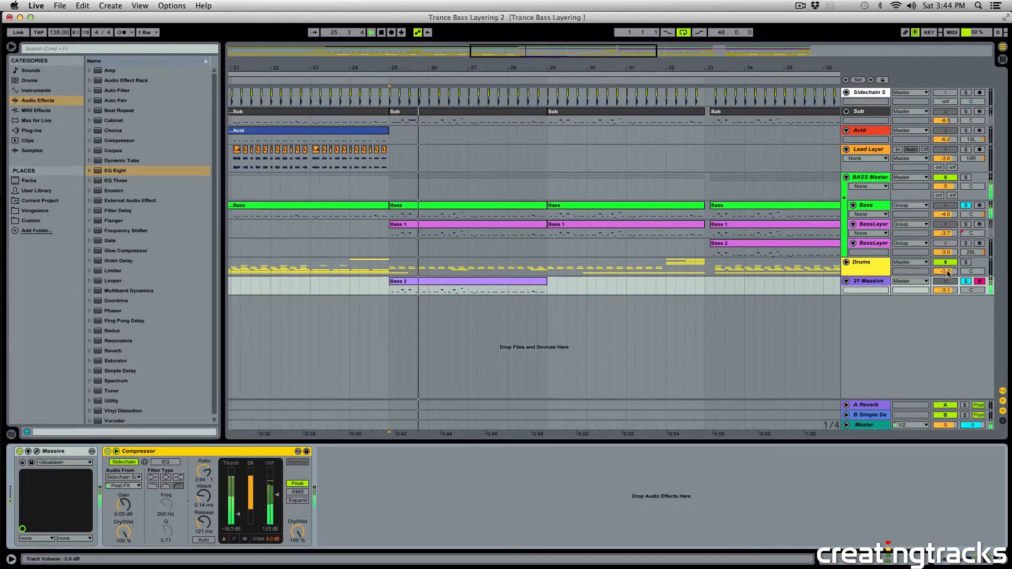
{"action": "left_click_drag", "start_coordinate": [945, 290], "coordinate": [945, 285]}
{"action": "key", "text": "space"}
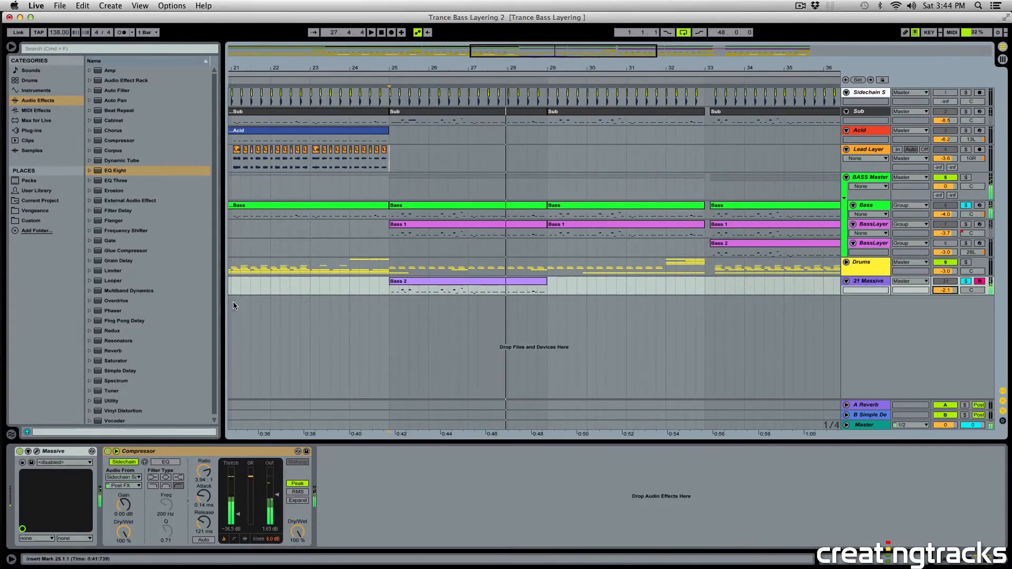
Insert EQ Eight between Massive and the Compressor on 21 Massive, and check Massive's FX1 settings.
{"action": "left_click_drag", "start_coordinate": [116, 171], "coordinate": [98, 509]}
{"action": "key", "text": "space"}
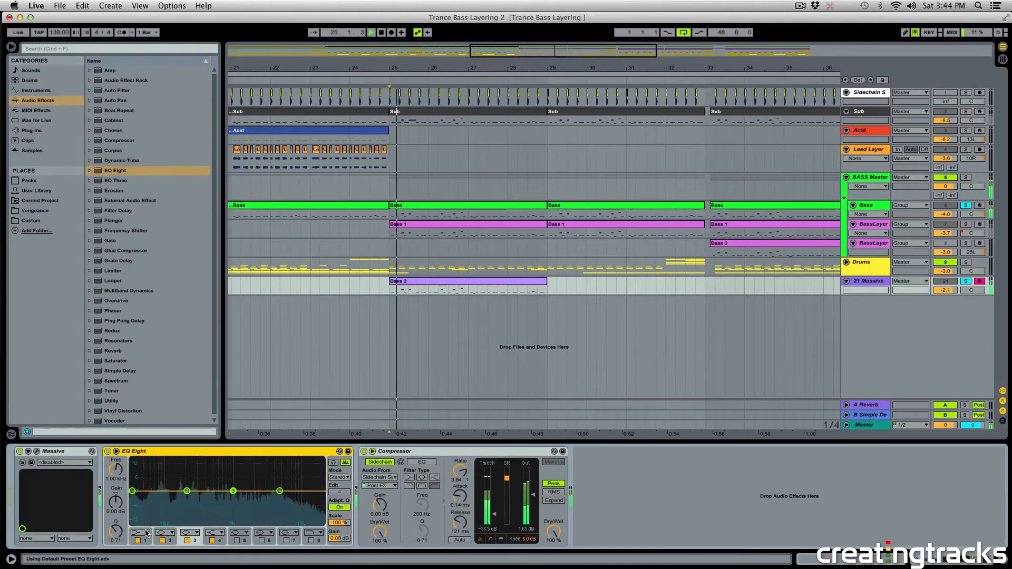
{"action": "key", "text": "space"}
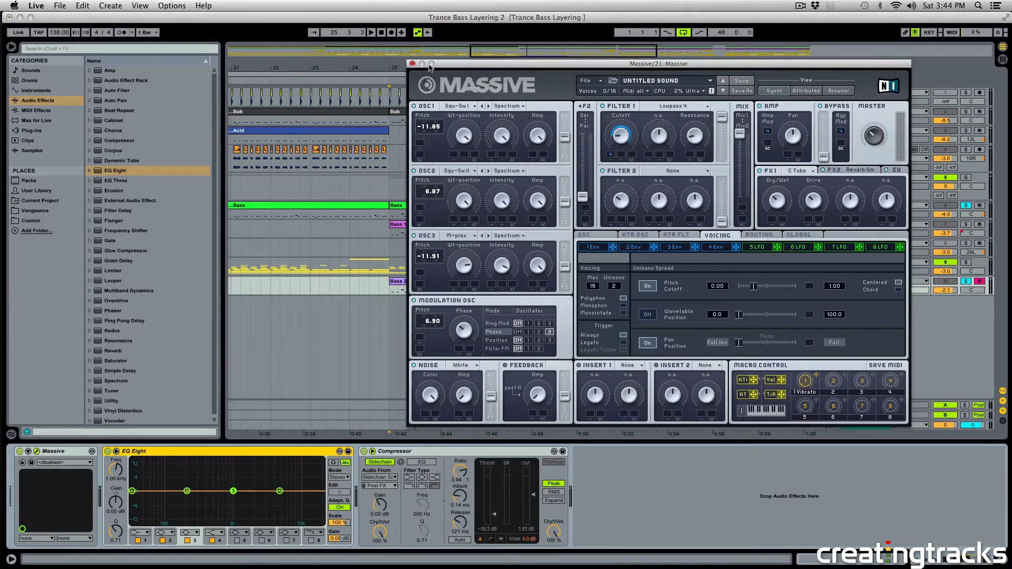
{"action": "left_click", "coordinate": [413, 64]}
Set EQ Eight's band 1 to a low-cut filter at 200 Hz and audition the layered basses.
{"action": "left_click", "coordinate": [136, 540]}
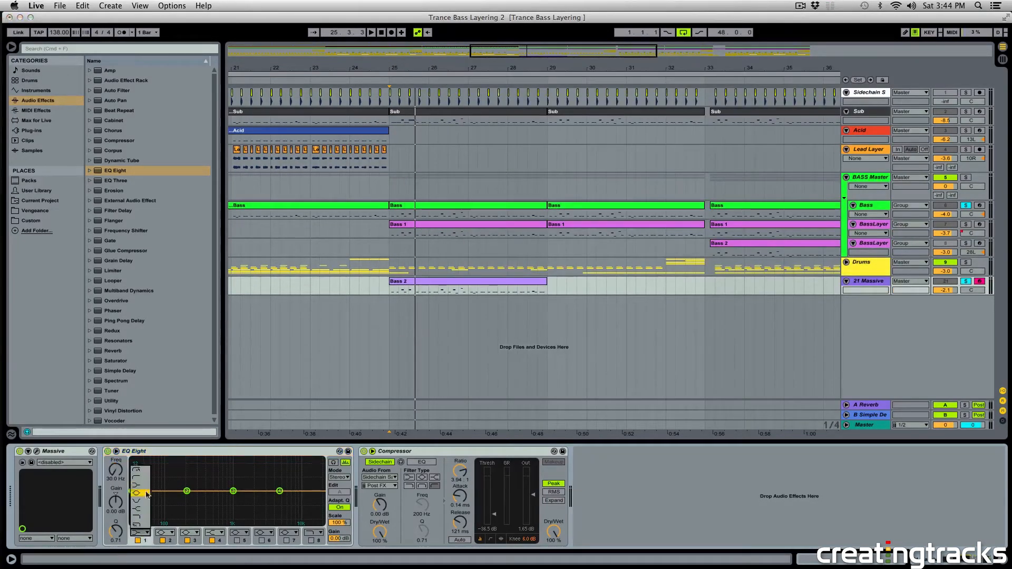
{"action": "left_click_drag", "start_coordinate": [116, 476], "coordinate": [116, 453]}
{"action": "key", "text": "space"}
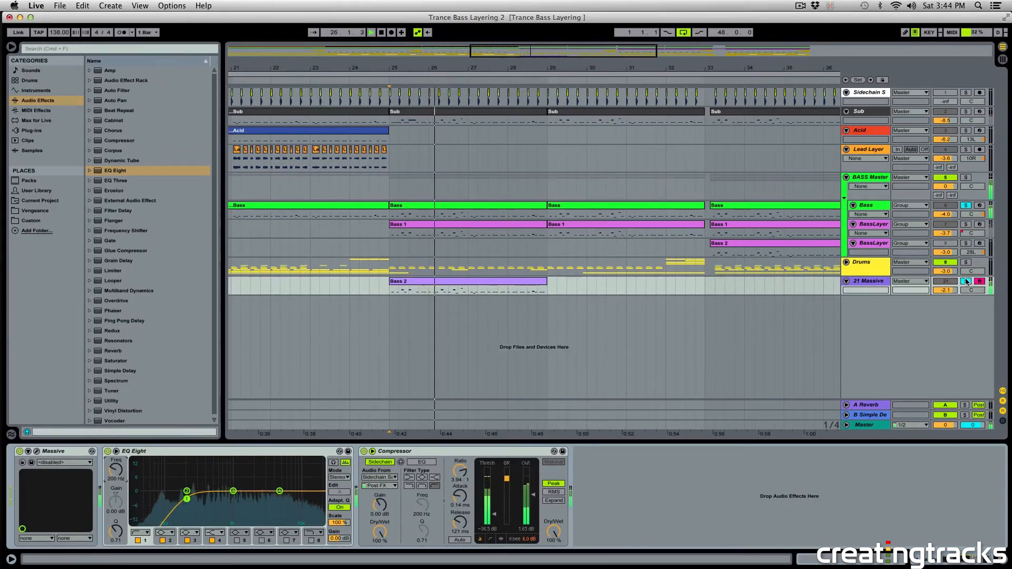
{"action": "key", "text": "space"}
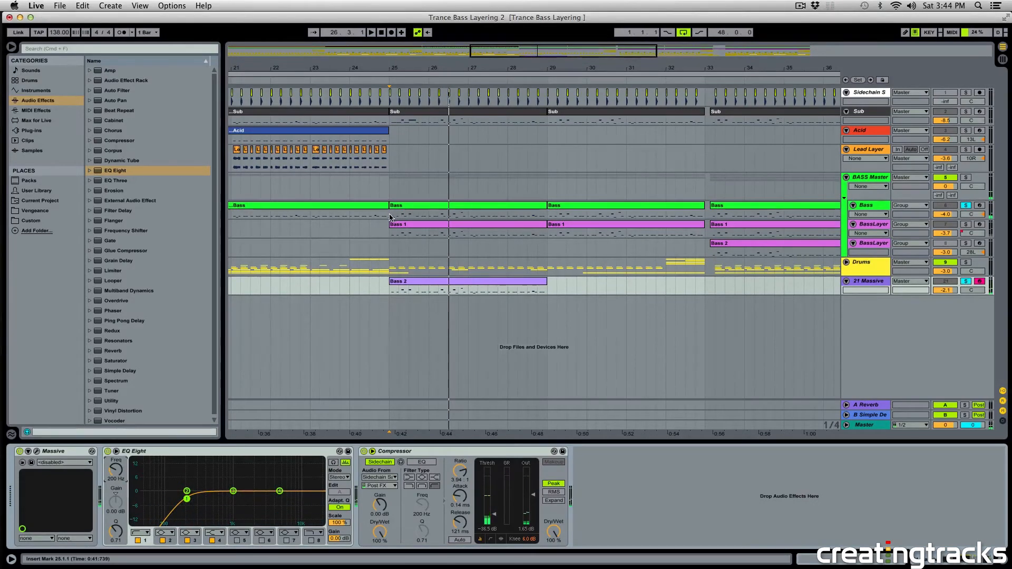
Sweep a boost on 21 Massive's EQ Eight band 3 from bar 25 and turn it into a cut at 623 Hz.
{"action": "left_click_drag", "start_coordinate": [391, 215], "coordinate": [548, 216]}
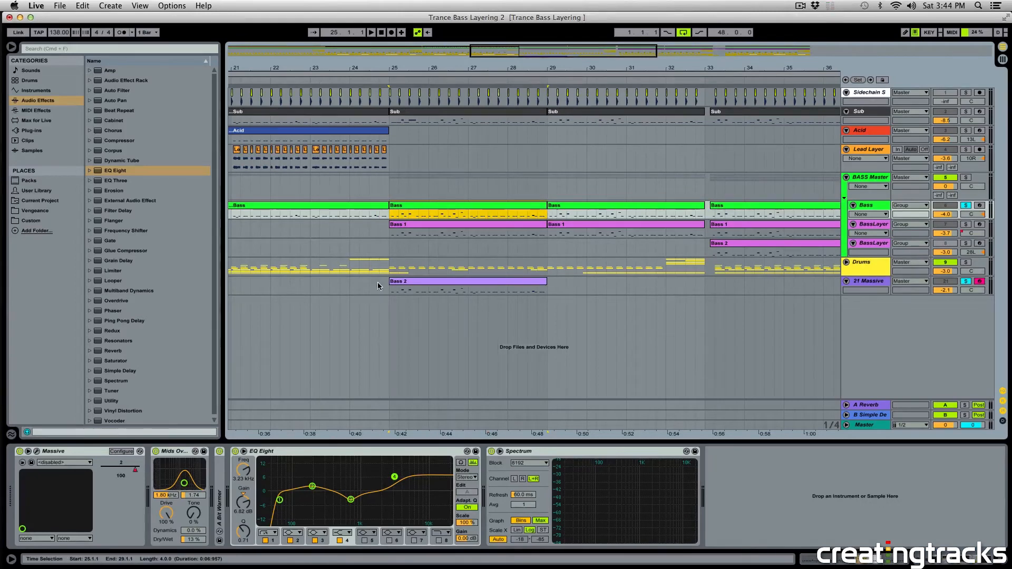
{"action": "left_click", "coordinate": [391, 290]}
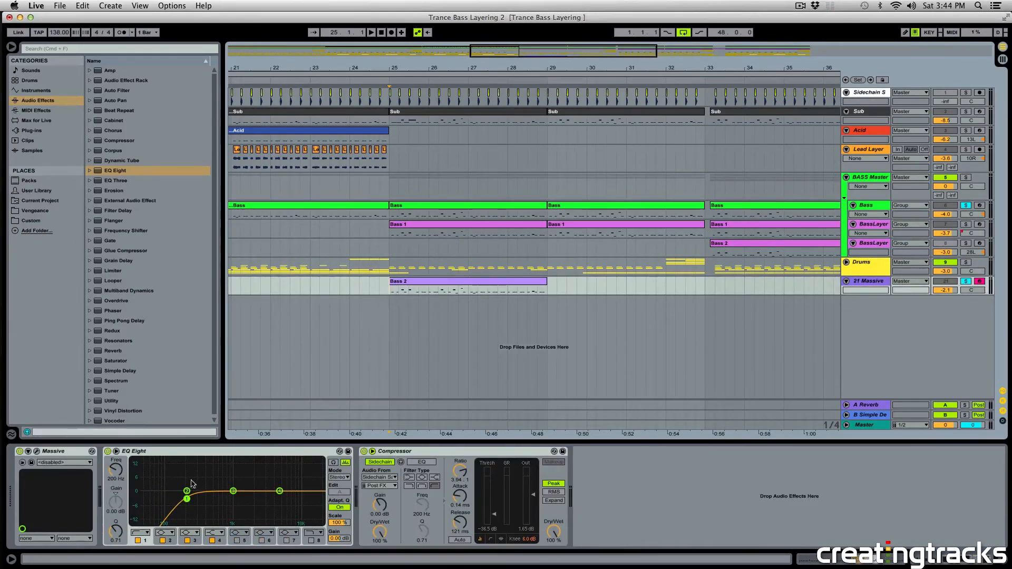
{"action": "key", "text": "space"}
{"action": "left_click_drag", "start_coordinate": [233, 491], "coordinate": [269, 488]}
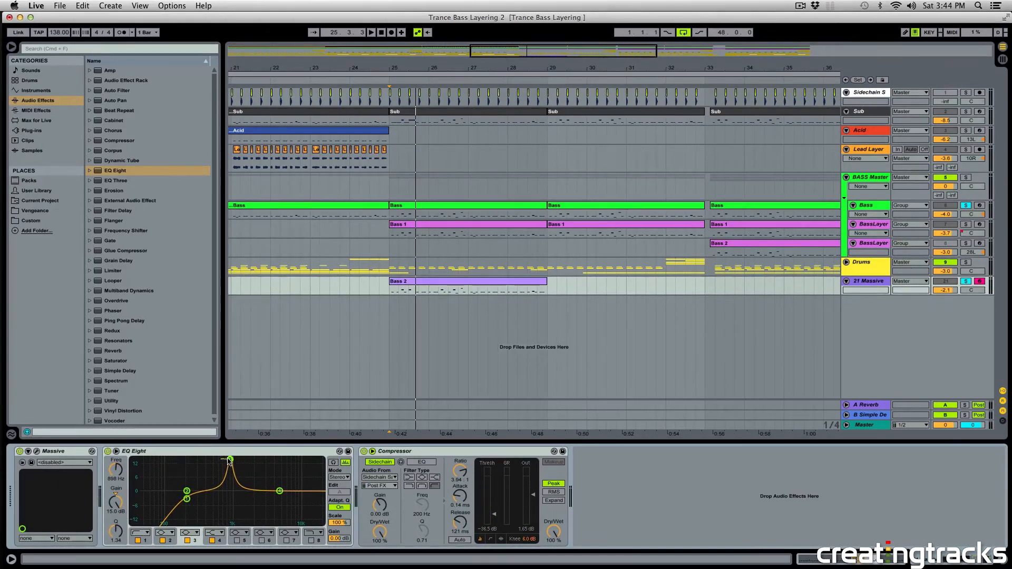
{"action": "mouse_move", "coordinate": [228, 463]}
{"action": "left_mouse_down"}
{"action": "mouse_move", "coordinate": [269, 463]}
{"action": "mouse_move", "coordinate": [197, 463]}
{"action": "mouse_move", "coordinate": [229, 460]}
{"action": "mouse_move", "coordinate": [219, 460]}
{"action": "left_mouse_up"}
{"action": "key", "text": "space"}
{"action": "key", "text": "space"}
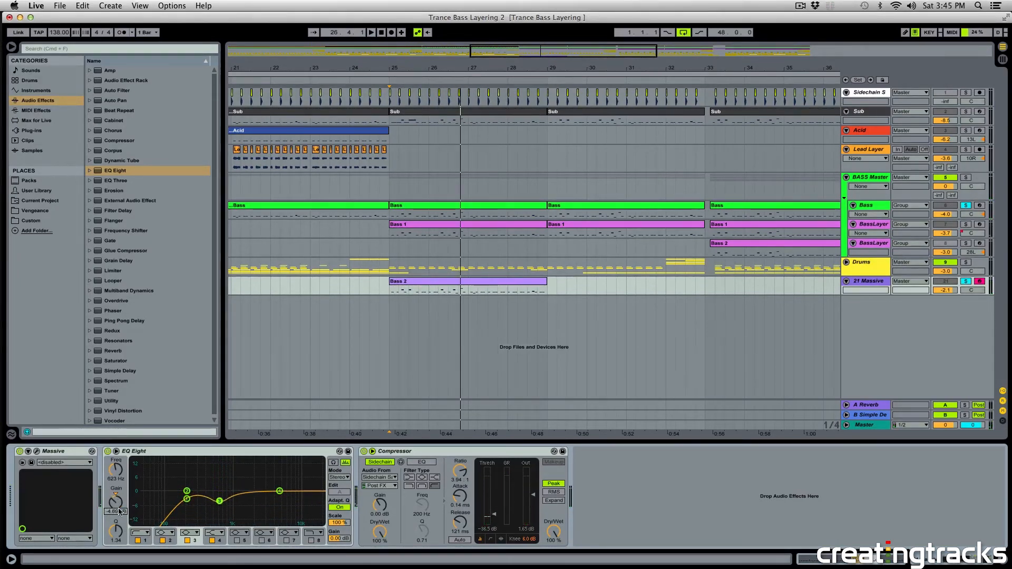
{"action": "left_click_drag", "start_coordinate": [116, 540], "coordinate": [116, 527]}
Enable EQ Eight's band 6, sweep it during playback, and set a -3.57 dB cut at 2.64 kHz with a Q of 4.62.
{"action": "left_click", "coordinate": [261, 540]}
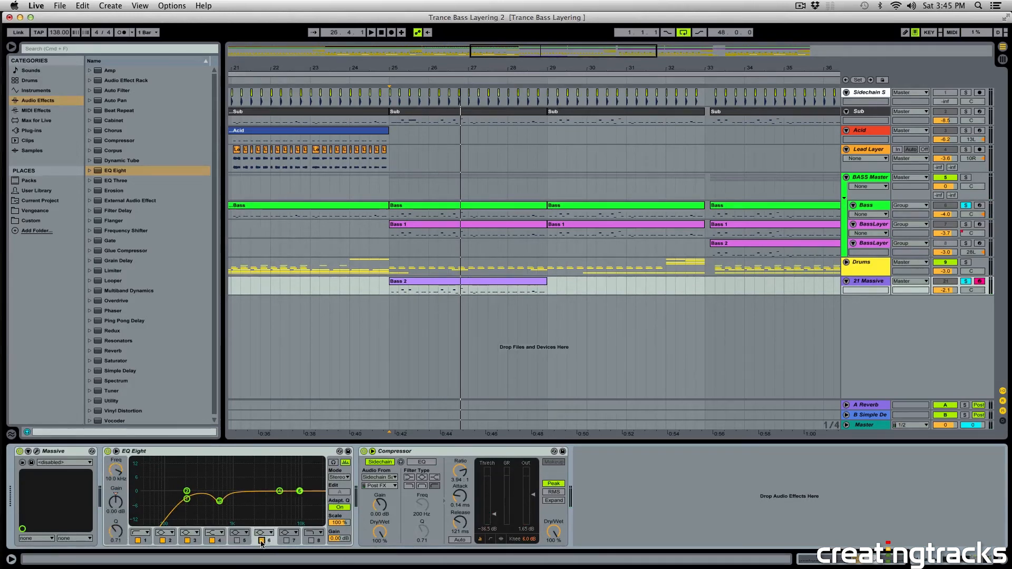
{"action": "key", "text": "space"}
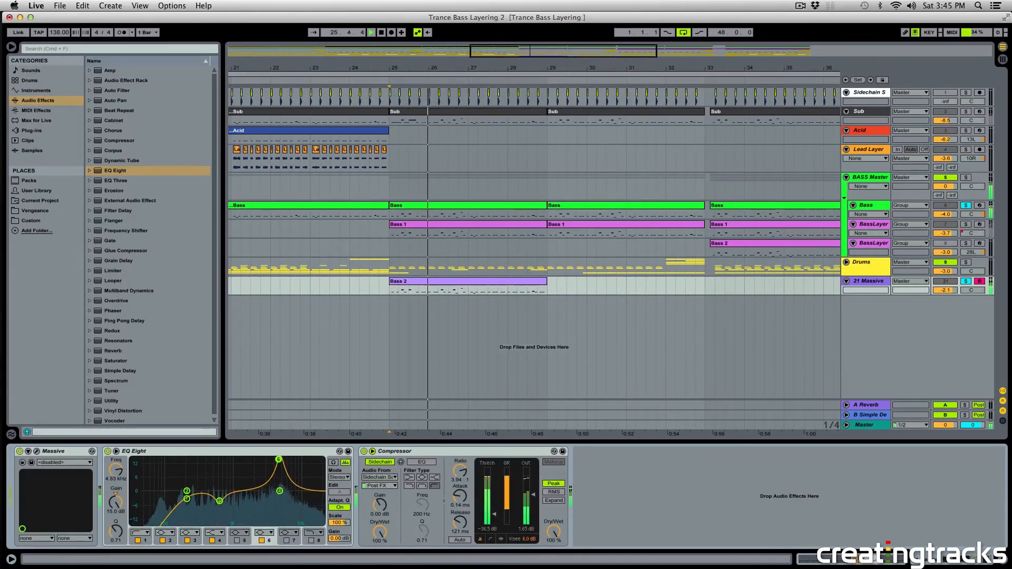
{"action": "left_click_drag", "start_coordinate": [281, 473], "coordinate": [261, 460]}
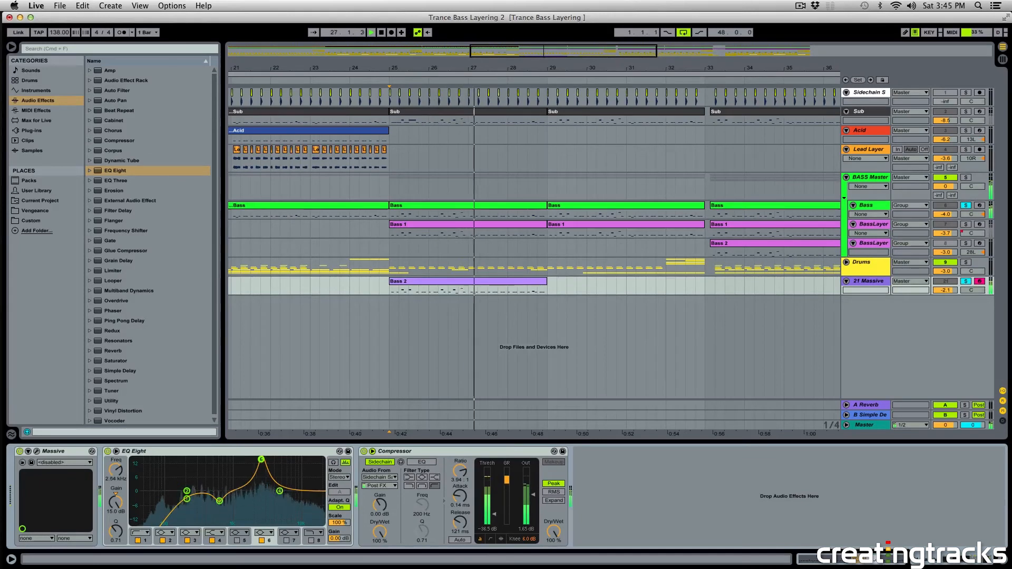
{"action": "left_click_drag", "start_coordinate": [115, 531], "coordinate": [115, 502]}
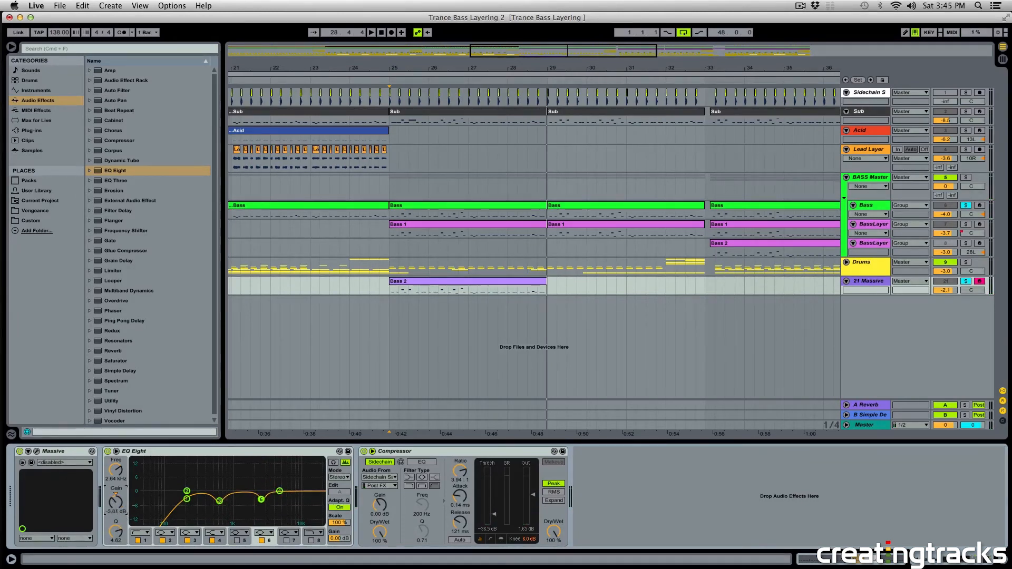
Play the full mix and set the 21 Massive track's volume to -2.8 dB.
{"action": "key", "text": "space"}
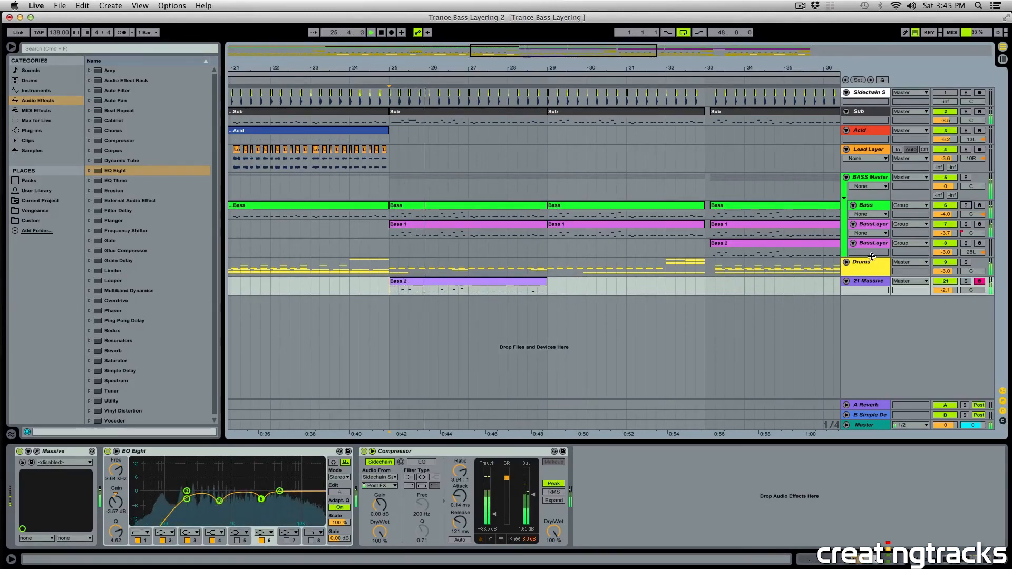
{"action": "left_click_drag", "start_coordinate": [945, 290], "coordinate": [945, 288]}
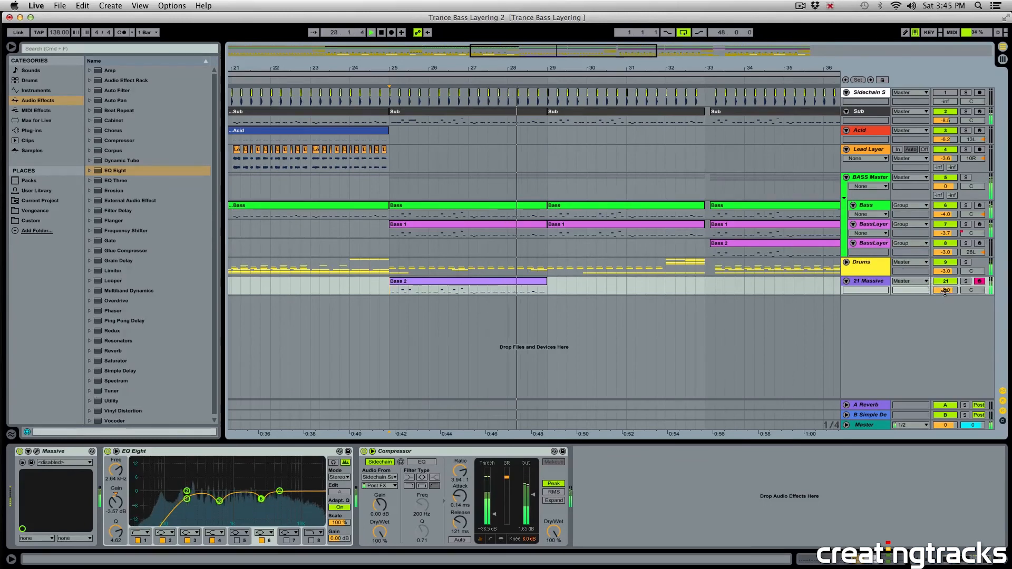
{"action": "left_click_drag", "start_coordinate": [945, 292], "coordinate": [945, 296]}
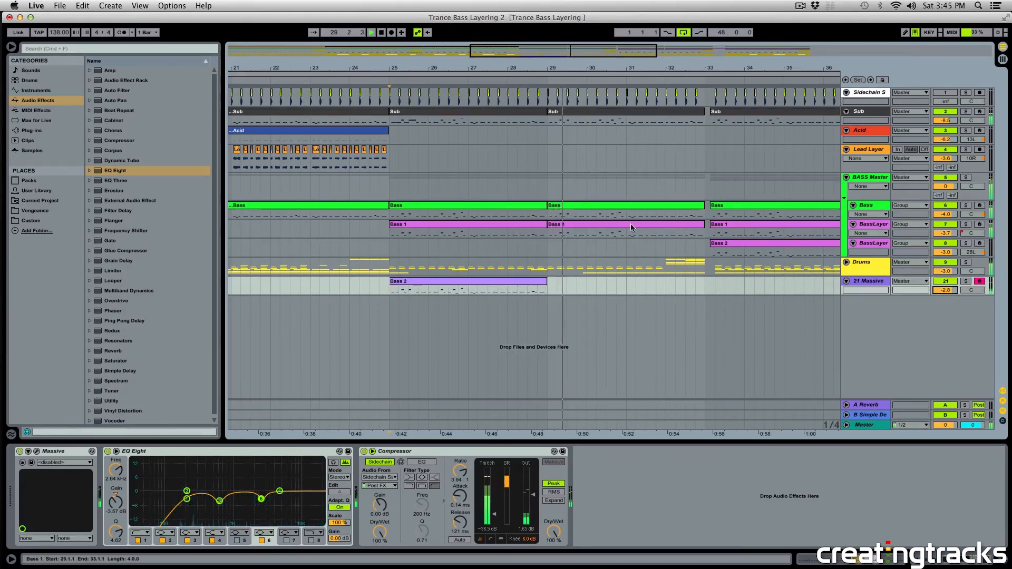
{"action": "key", "text": "space"}
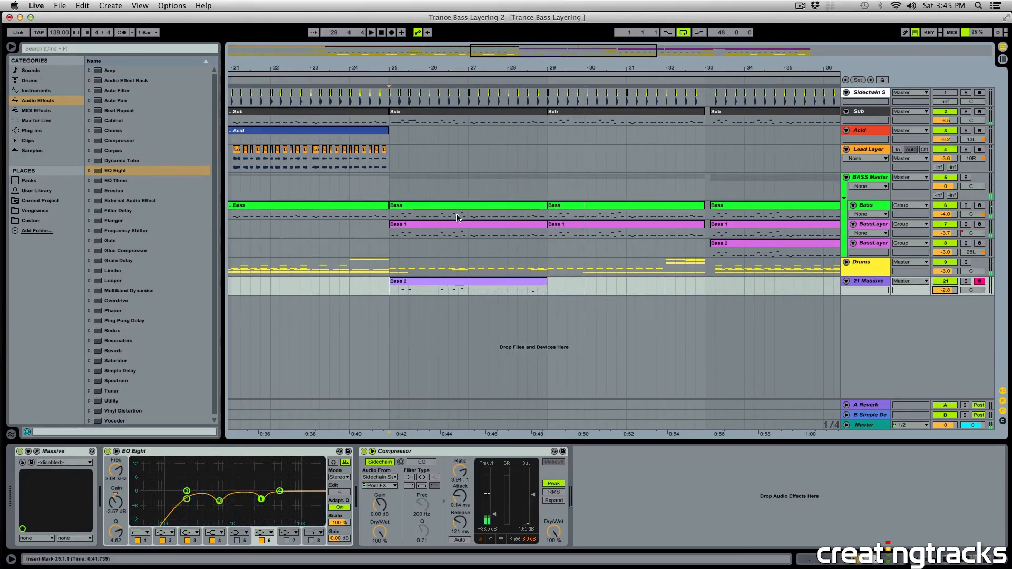
Deactivate the two BassLayer tracks during playback and review the BASS Master group and the Bass 1 clips from bar 25 to 33.
{"action": "key", "text": "space"}
{"action": "left_click", "coordinate": [946, 243]}
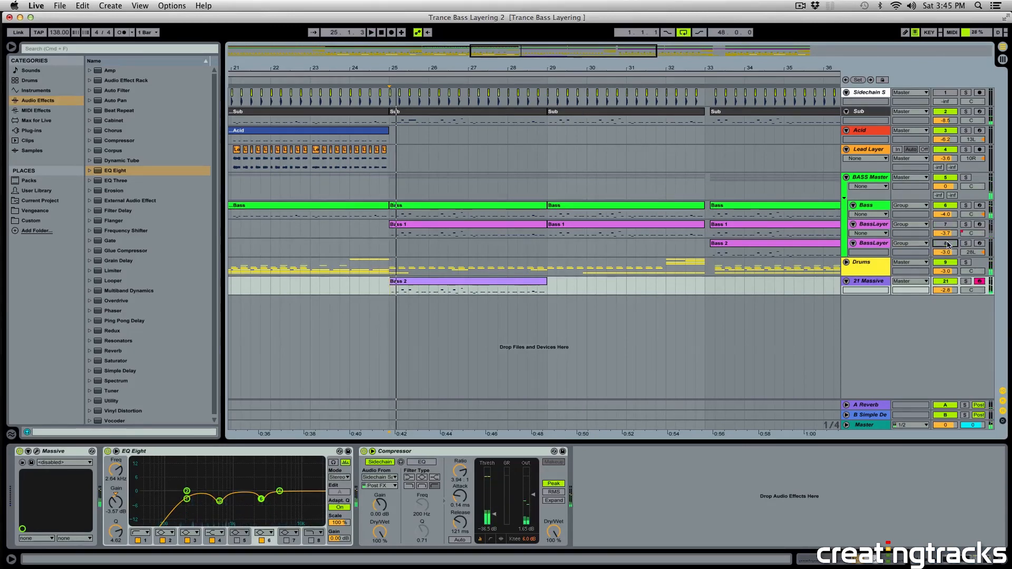
{"action": "left_click", "coordinate": [387, 214]}
{"action": "left_click", "coordinate": [389, 191]}
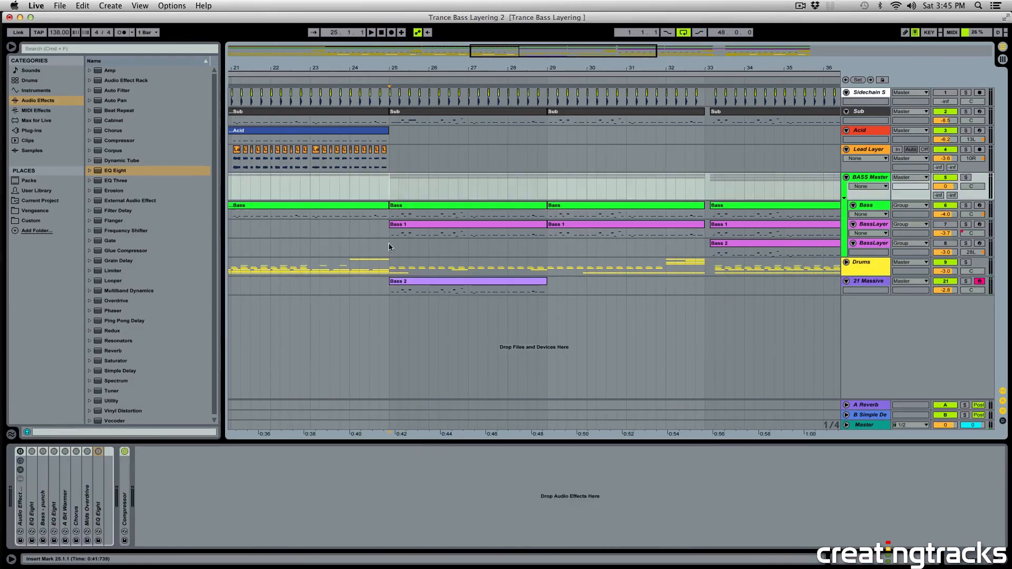
{"action": "left_click_drag", "start_coordinate": [386, 233], "coordinate": [705, 234]}
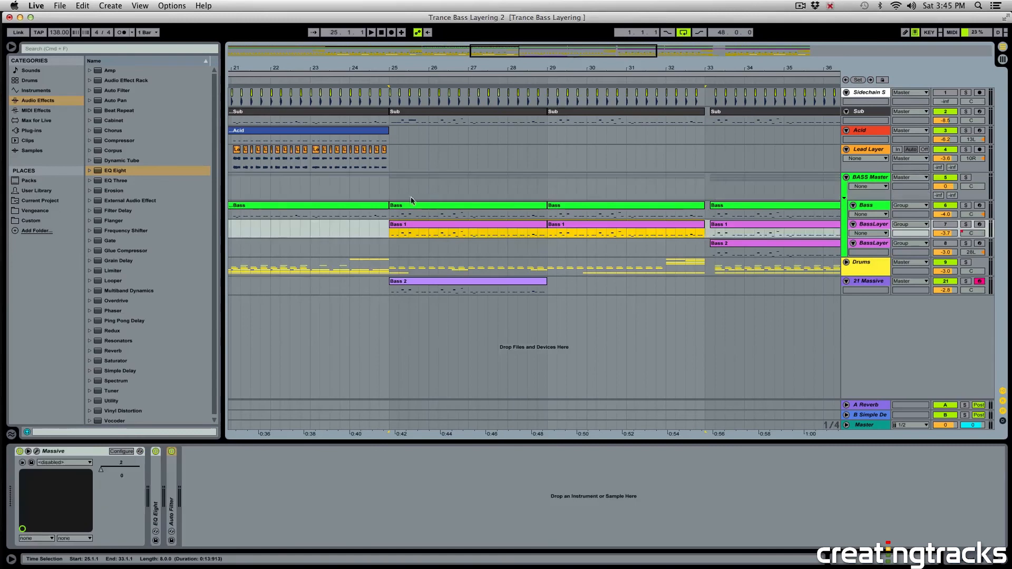
Play the mix from bar 25 on the Bass track and set the 21 Massive track's volume to -1.3 dB.
{"action": "left_click", "coordinate": [388, 213]}
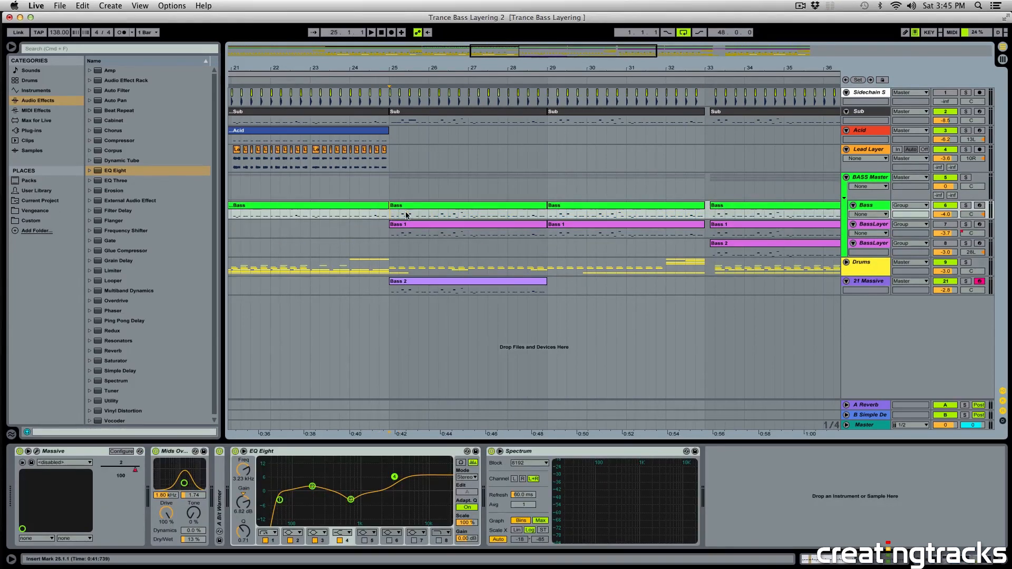
{"action": "left_click", "coordinate": [962, 207]}
{"action": "left_click", "coordinate": [967, 180]}
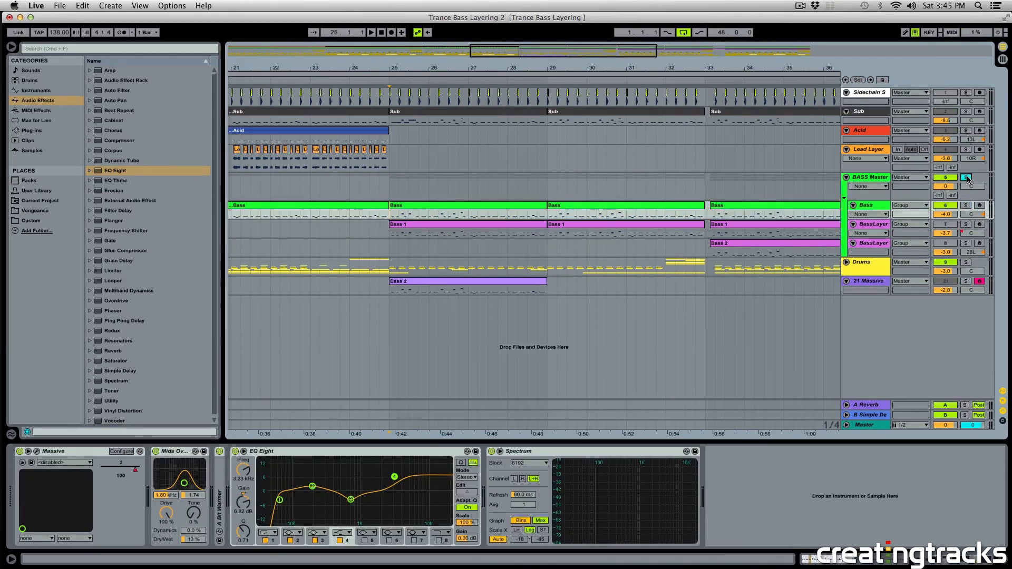
{"action": "key", "text": "space"}
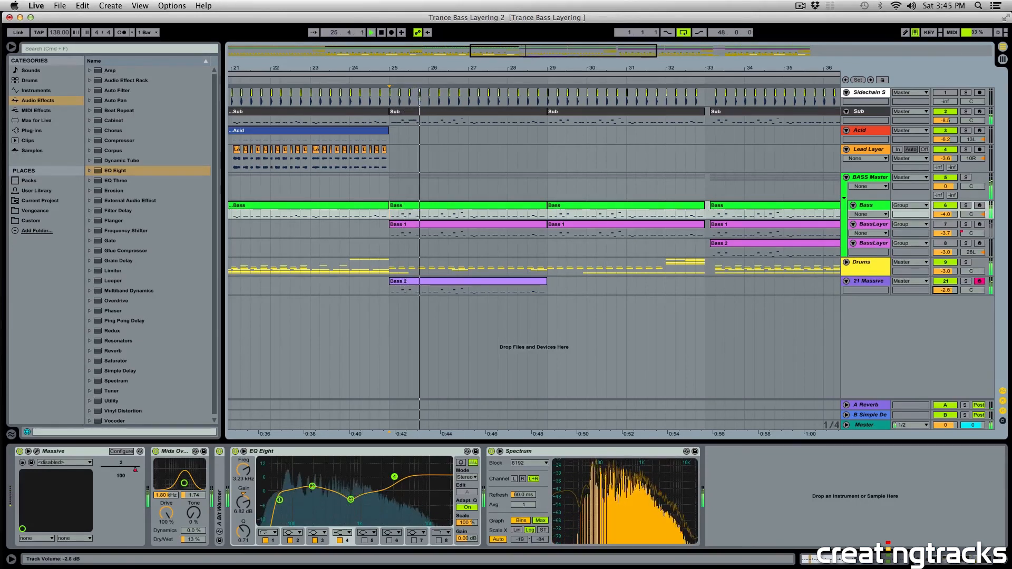
{"action": "left_click_drag", "start_coordinate": [945, 291], "coordinate": [945, 283]}
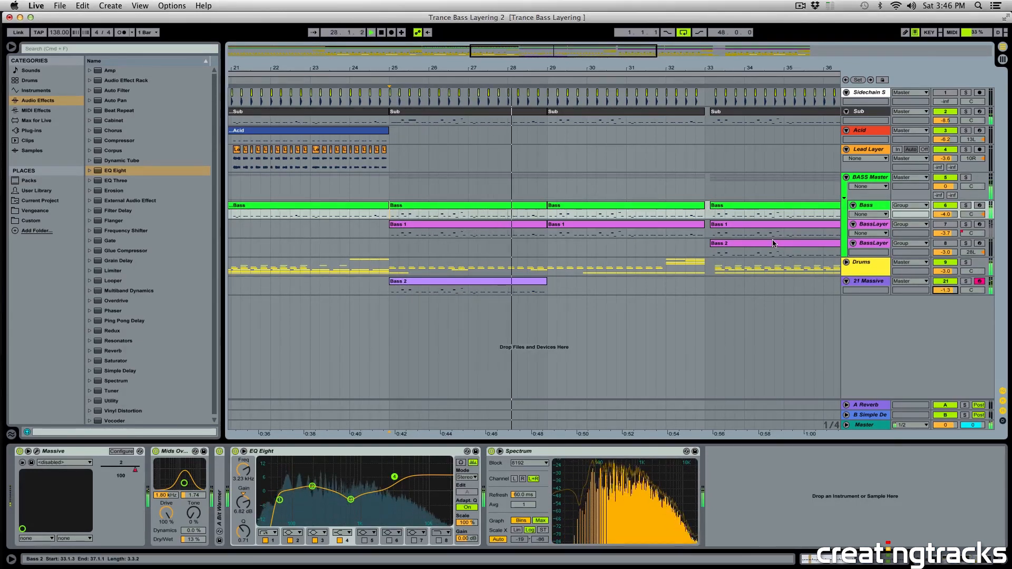
{"action": "key", "text": "space"}
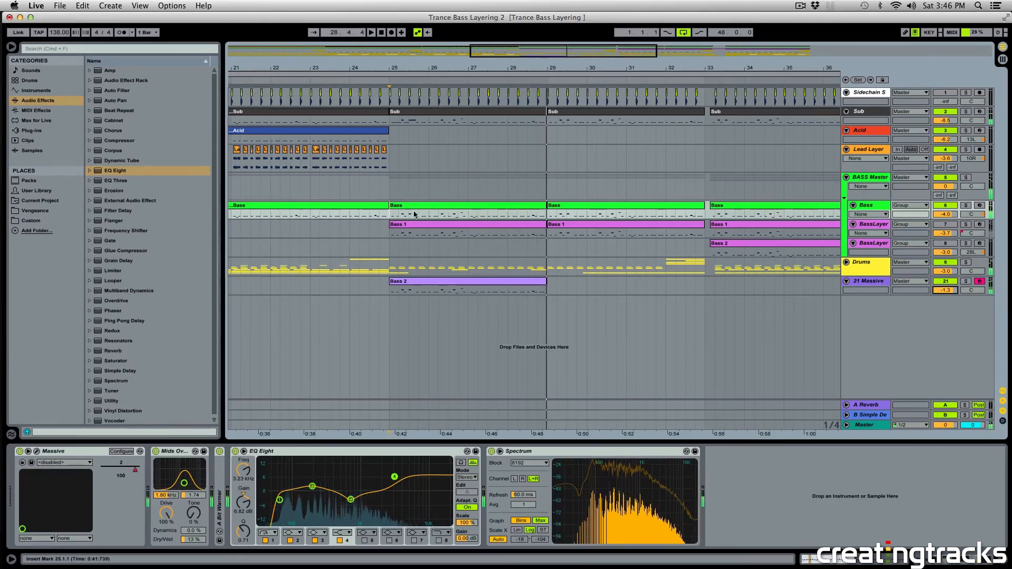
Select the Bass 2 clip on the 21 Massive track between bars 25 and 29.
{"action": "left_click_drag", "start_coordinate": [715, 68], "coordinate": [715, 60]}
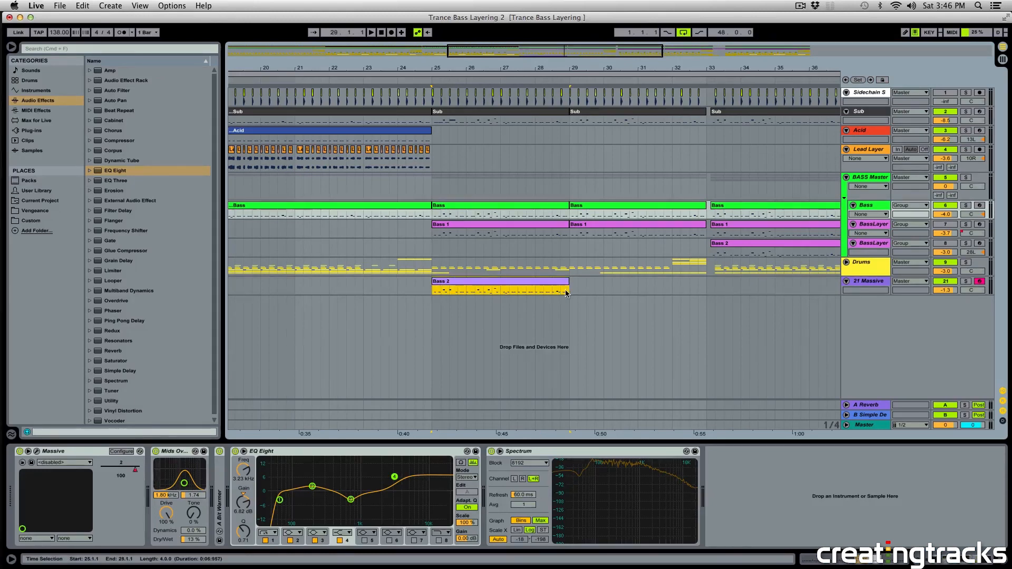
{"action": "left_click", "coordinate": [462, 282]}
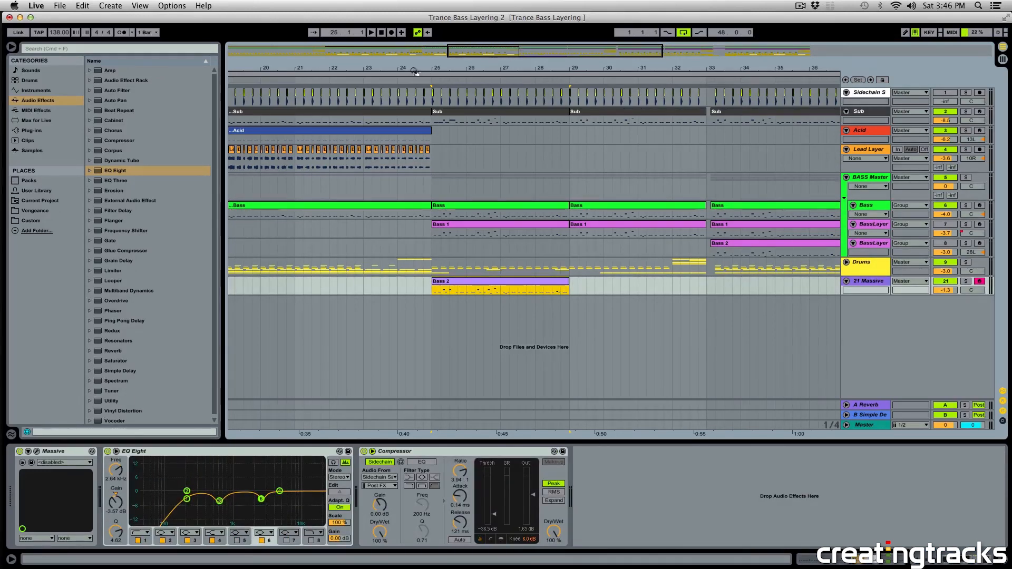